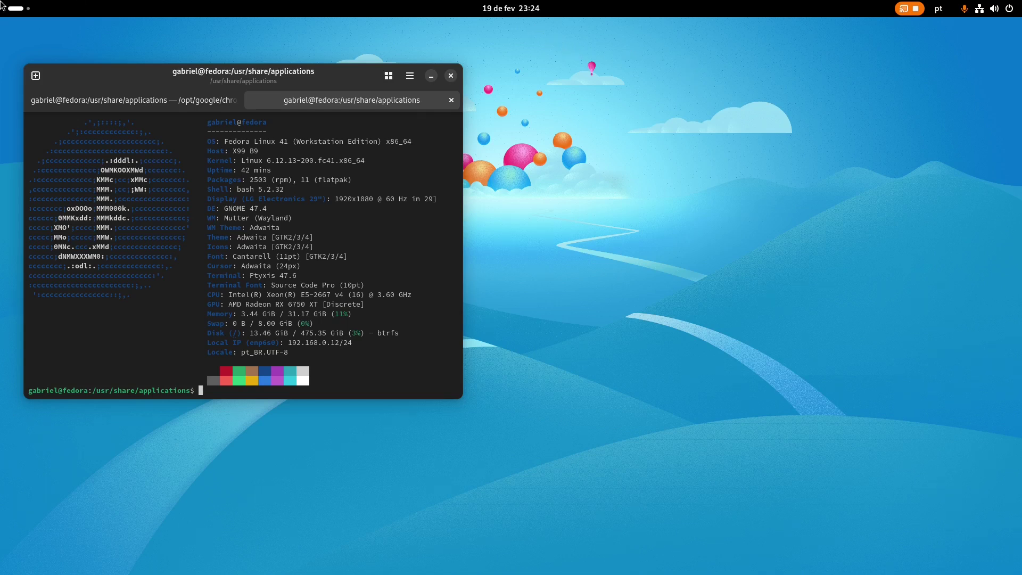
Step: Bring the Chrome window with the Xbox Cloud Gaming 'Transmita seu próprio jogo' gallery to the front
{"action": "mouse_move", "coordinate": [2, 2]}
{"action": "left_click", "coordinate": [245, 319]}
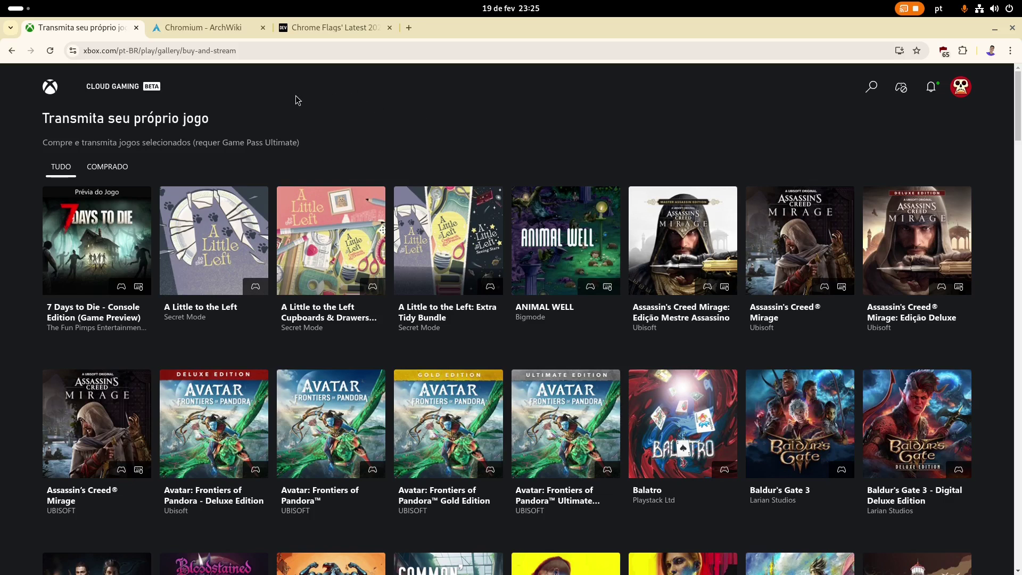
Step: Switch to the Chromium ArchWiki tab and scroll to section 2.5 Hardware video acceleration
{"action": "left_click", "coordinate": [208, 34]}
{"action": "scroll", "coordinate": [316, 151], "scroll_direction": "up", "scroll_amount": 15}
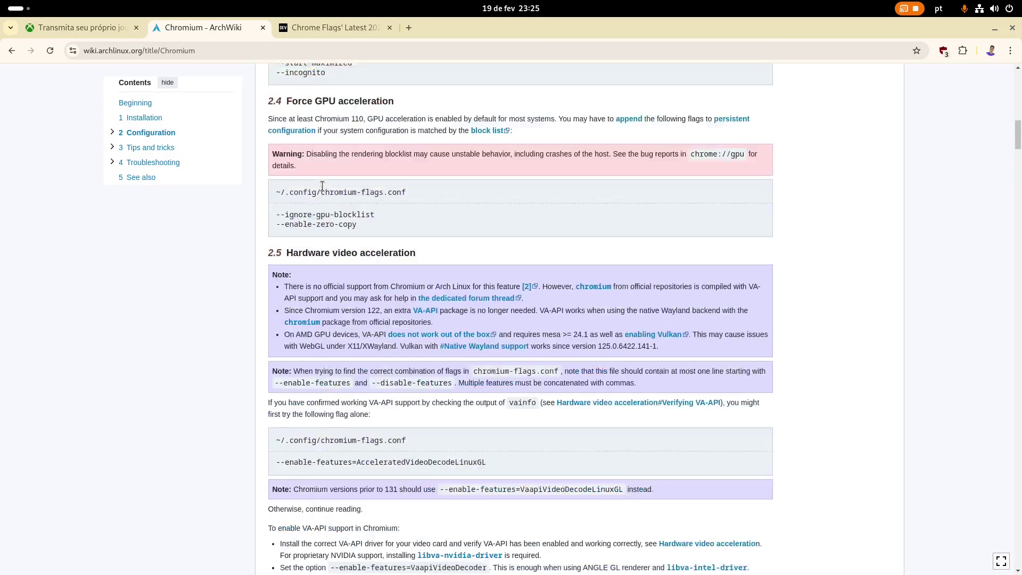
{"action": "scroll", "coordinate": [328, 179], "scroll_direction": "down", "scroll_amount": 5}
{"action": "scroll", "coordinate": [327, 179], "scroll_direction": "down", "scroll_amount": 4}
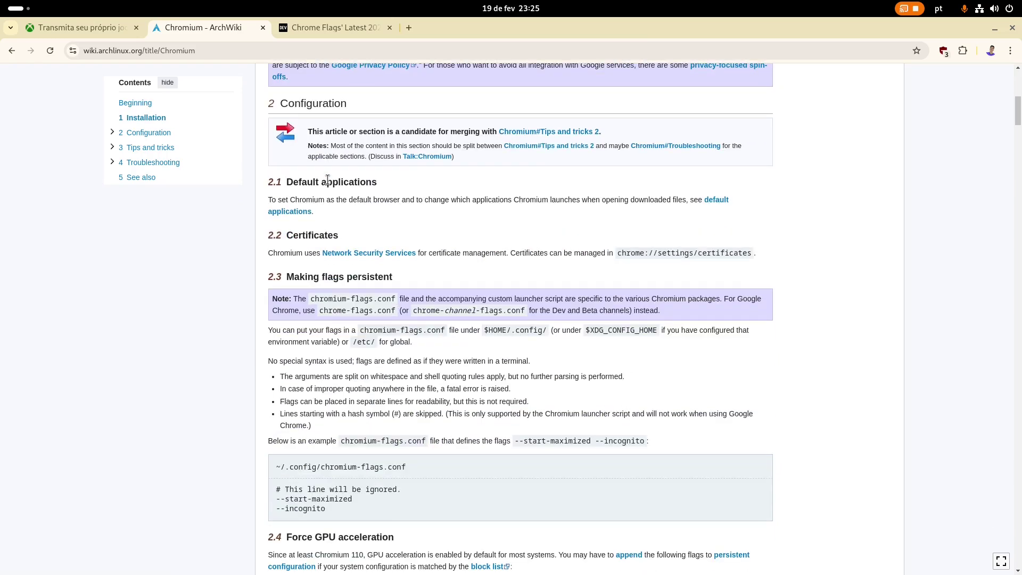
{"action": "scroll", "coordinate": [357, 176], "scroll_direction": "down", "scroll_amount": 12}
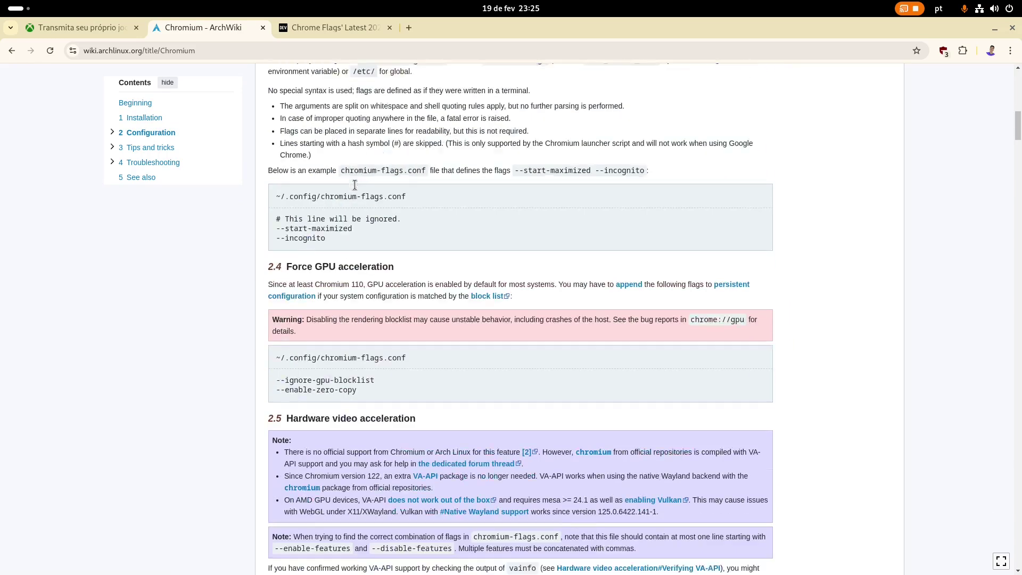
{"action": "scroll", "coordinate": [358, 191], "scroll_direction": "down", "scroll_amount": 3}
{"action": "scroll", "coordinate": [325, 115], "scroll_direction": "up", "scroll_amount": 3}
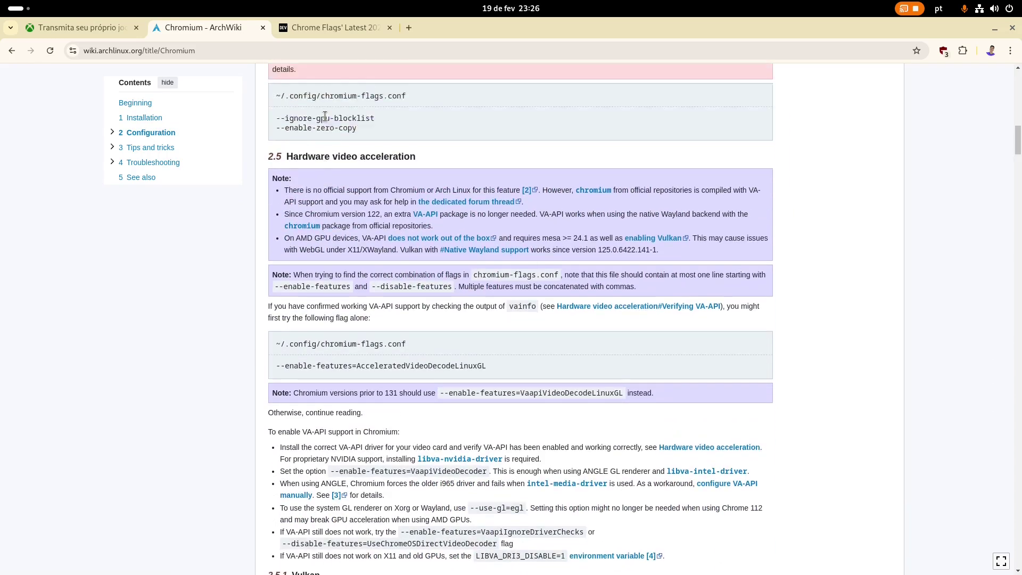
{"action": "left_click_drag", "start_coordinate": [280, 177], "coordinate": [385, 208]}
{"action": "left_click", "coordinate": [384, 209]}
Step: Highlight the Hardware video acceleration heading and its notes on VA-API support
{"action": "triple_click", "coordinate": [319, 177]}
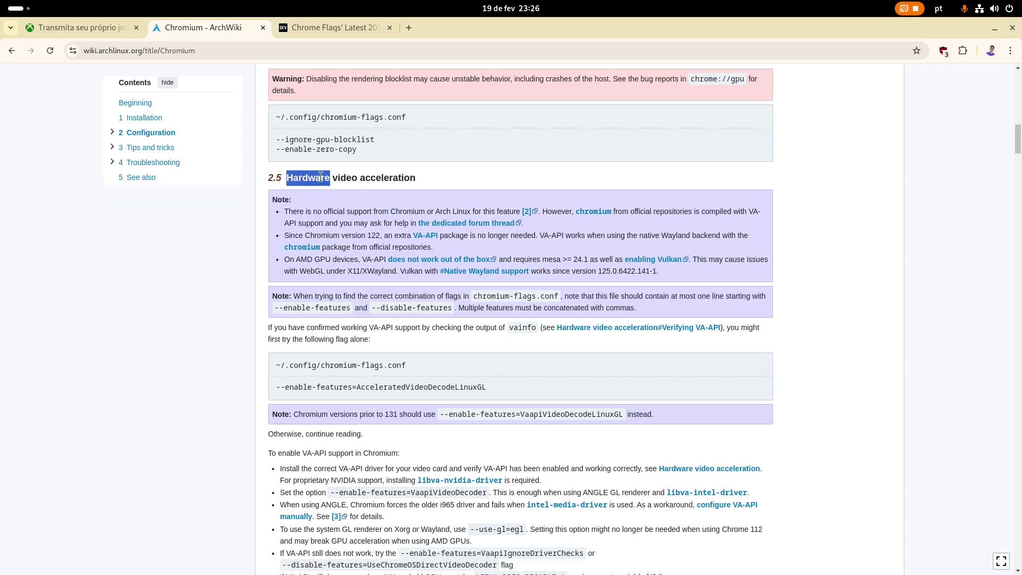
{"action": "left_click", "coordinate": [394, 180]}
{"action": "scroll", "coordinate": [394, 181], "scroll_direction": "down", "scroll_amount": 1}
{"action": "scroll", "coordinate": [394, 181], "scroll_direction": "down", "scroll_amount": 1}
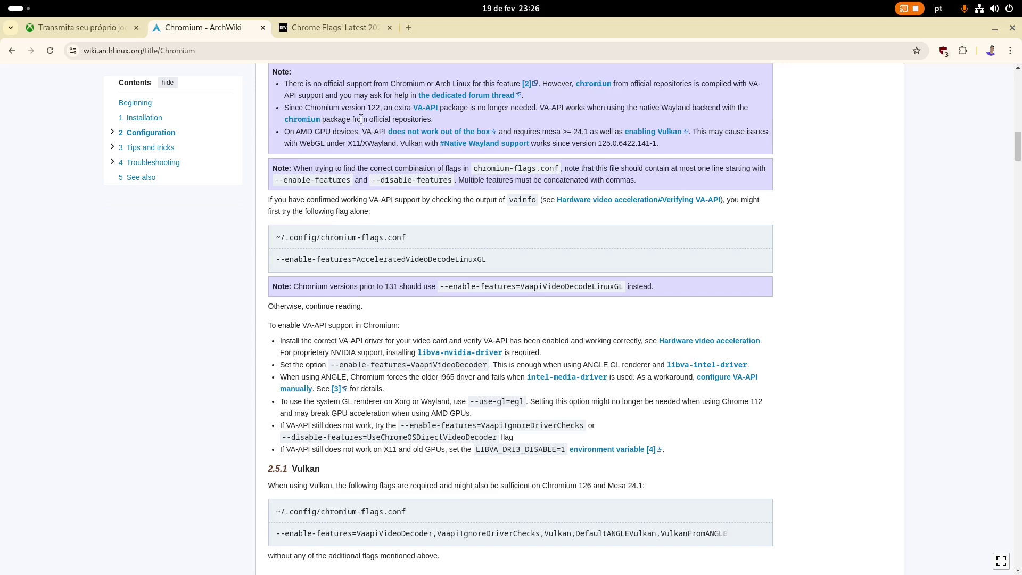
{"action": "scroll", "coordinate": [361, 119], "scroll_direction": "down", "scroll_amount": 5}
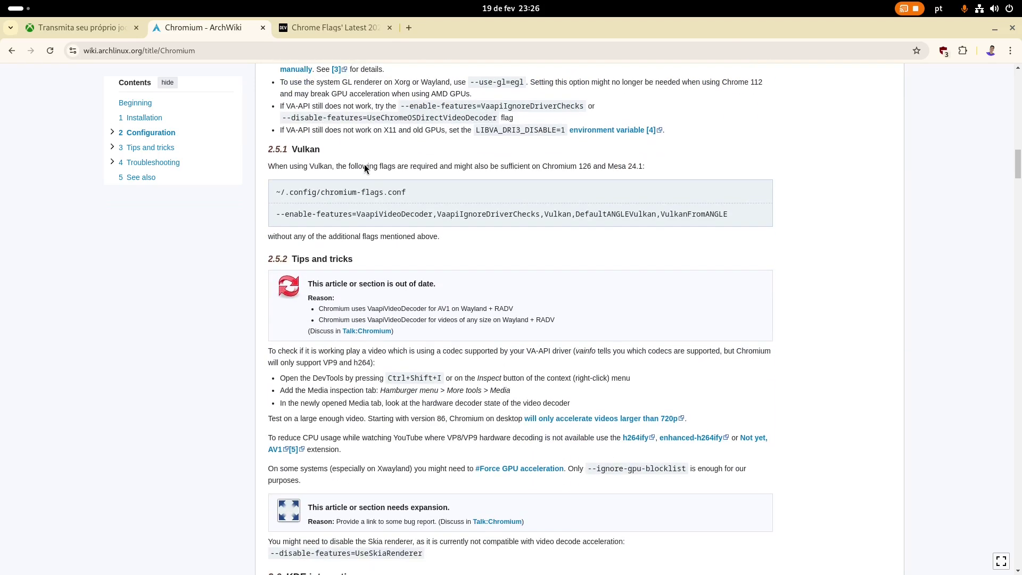
{"action": "scroll", "coordinate": [365, 168], "scroll_direction": "up", "scroll_amount": 6}
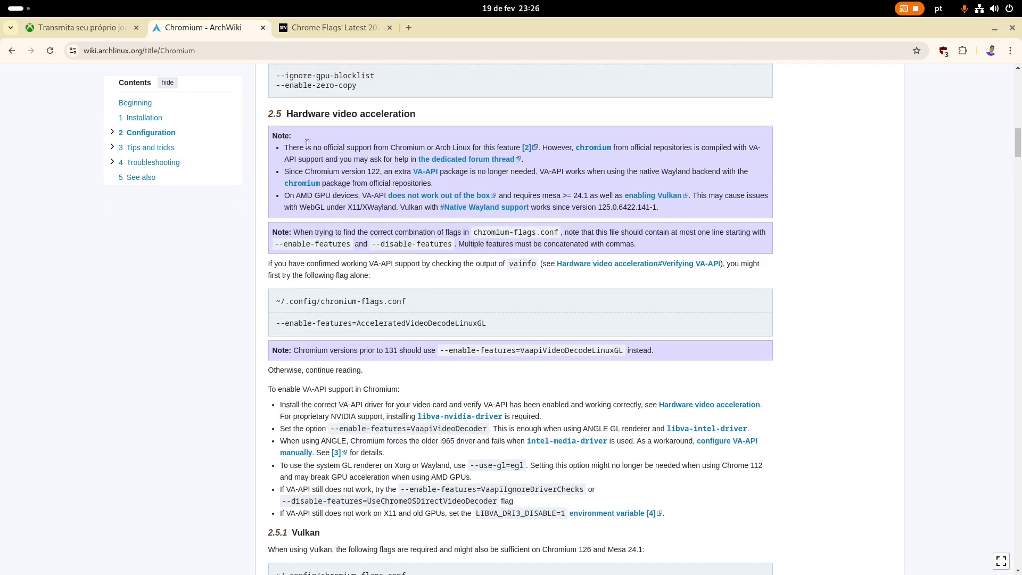
{"action": "left_click_drag", "start_coordinate": [306, 144], "coordinate": [542, 471]}
{"action": "left_click", "coordinate": [488, 307]}
{"action": "left_click_drag", "start_coordinate": [286, 113], "coordinate": [441, 116]}
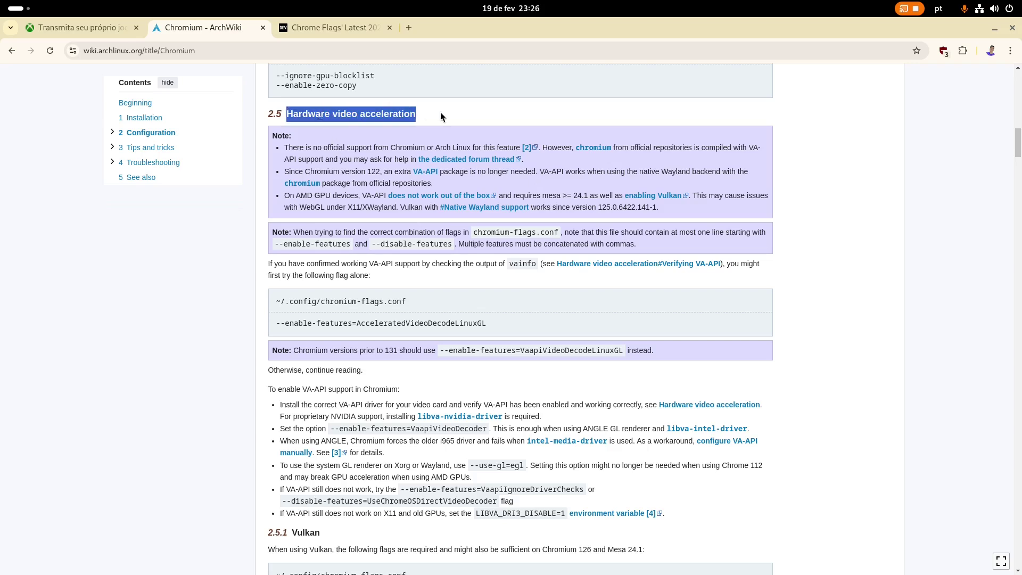
{"action": "left_click", "coordinate": [440, 112]}
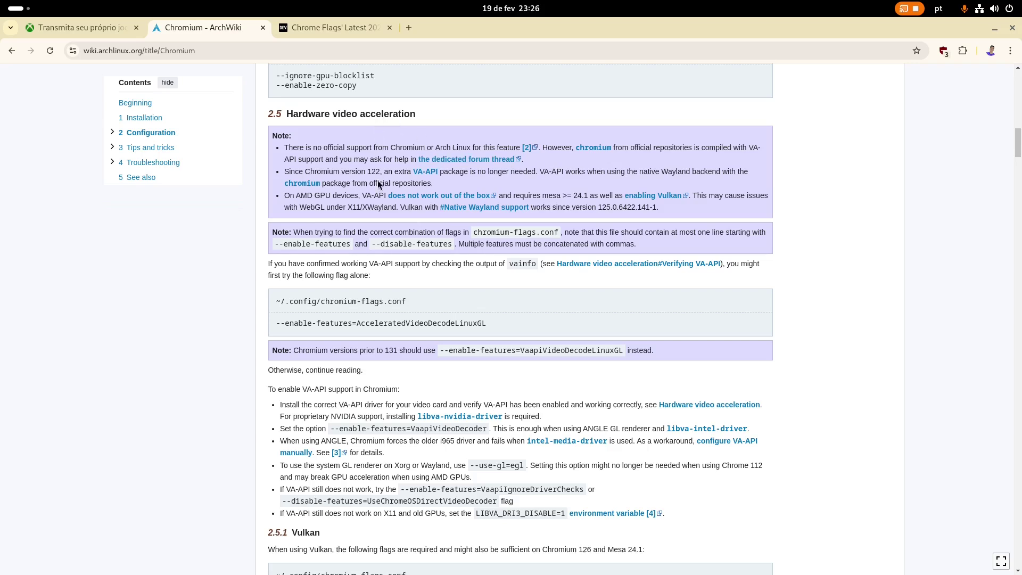
Step: In the Chrome Flags article, open Chromium issue #40225939 in a background tab
{"action": "left_click", "coordinate": [335, 33]}
{"action": "scroll", "coordinate": [298, 266], "scroll_direction": "up", "scroll_amount": 5}
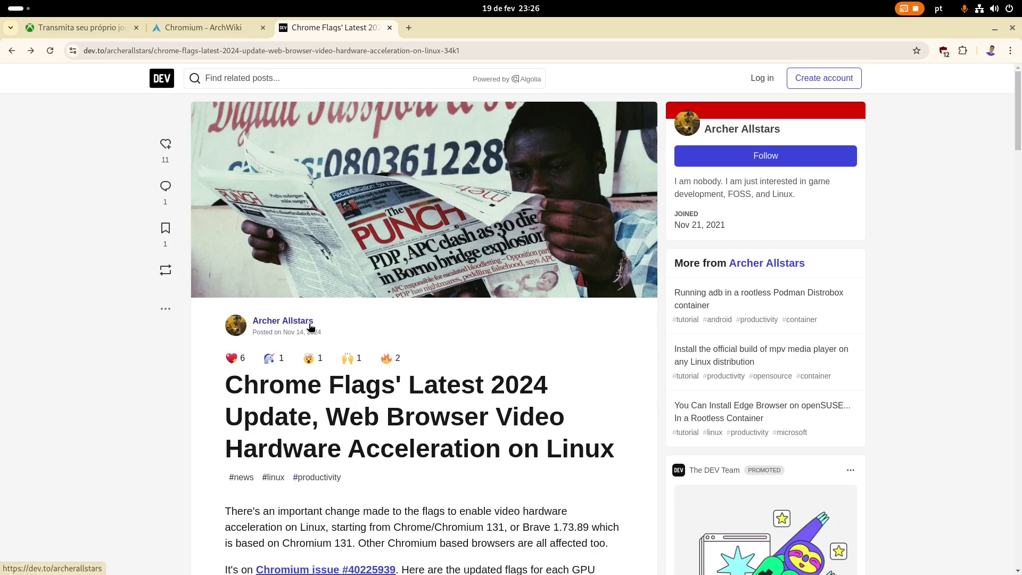
{"action": "scroll", "coordinate": [308, 319], "scroll_direction": "down", "scroll_amount": 3}
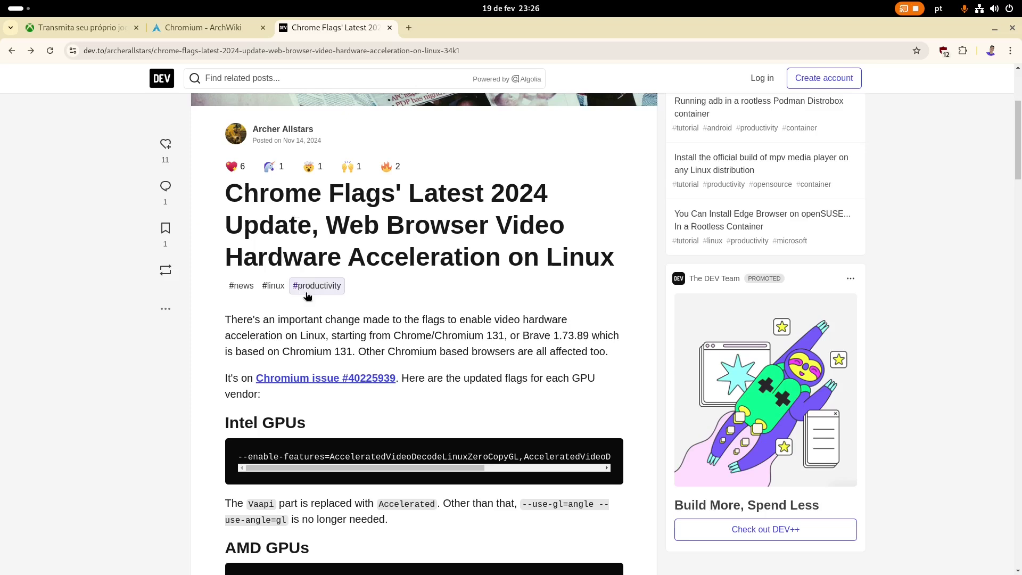
{"action": "scroll", "coordinate": [341, 260], "scroll_direction": "down", "scroll_amount": 3}
{"action": "scroll", "coordinate": [317, 277], "scroll_direction": "up", "scroll_amount": 1}
{"action": "scroll", "coordinate": [317, 277], "scroll_direction": "up", "scroll_amount": 1}
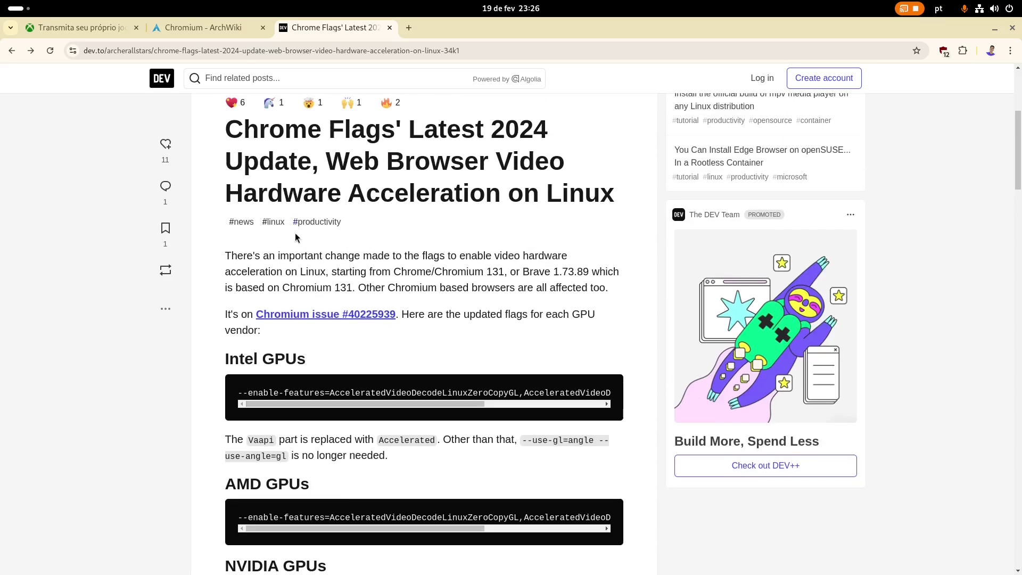
{"action": "middle_click", "coordinate": [368, 316]}
Step: On the Chromium issue page, highlight the recommended flag lines in the comment
{"action": "left_click", "coordinate": [458, 34]}
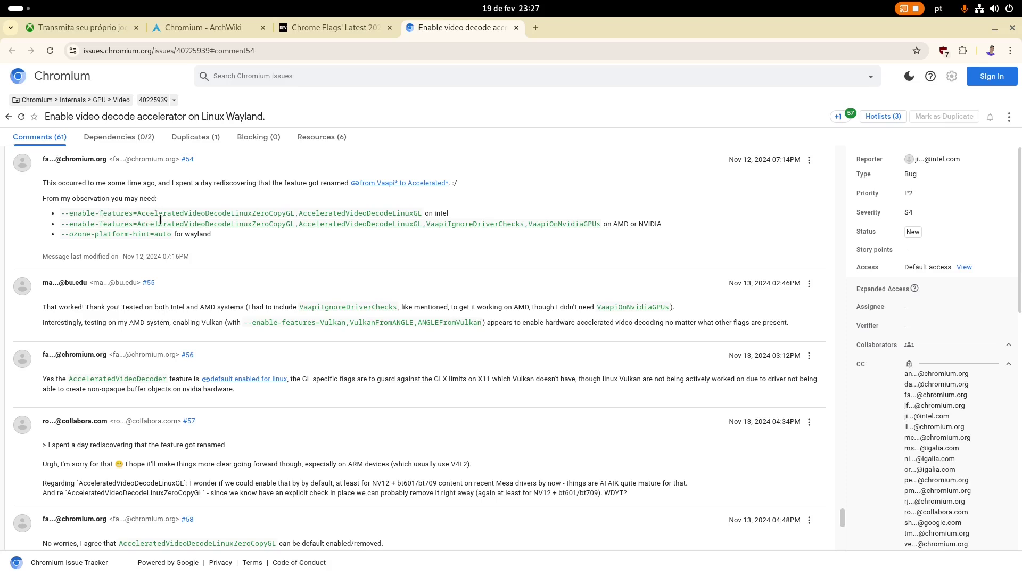
{"action": "left_click_drag", "start_coordinate": [83, 215], "coordinate": [643, 223]}
{"action": "left_click", "coordinate": [644, 223]}
{"action": "left_click", "coordinate": [545, 232], "text": "shift"}
{"action": "left_click", "coordinate": [515, 206]}
Step: Compare against the AcceleratedVideoDecodeLinuxGL flag in ArchWiki's code block
{"action": "left_click", "coordinate": [335, 28]}
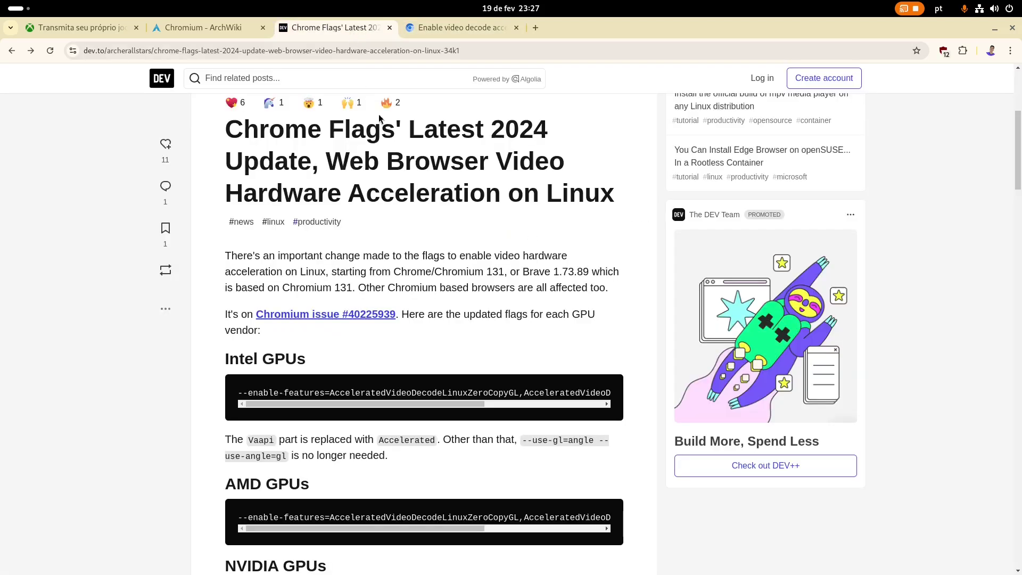
{"action": "left_click", "coordinate": [234, 28]}
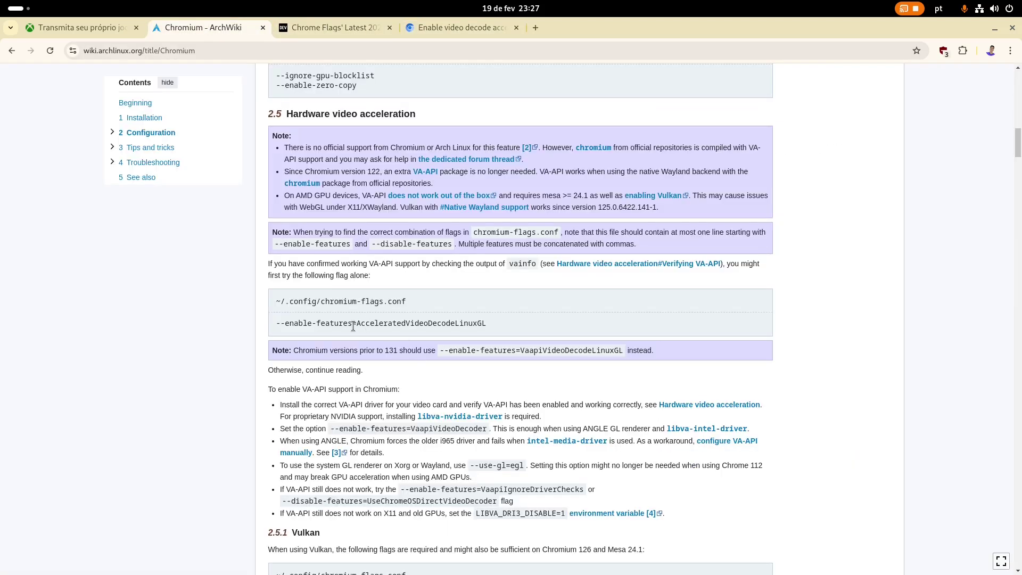
{"action": "left_click_drag", "start_coordinate": [353, 326], "coordinate": [487, 325]}
{"action": "left_click", "coordinate": [488, 325]}
{"action": "left_click_drag", "start_coordinate": [295, 327], "coordinate": [486, 324]}
{"action": "left_click", "coordinate": [479, 324]}
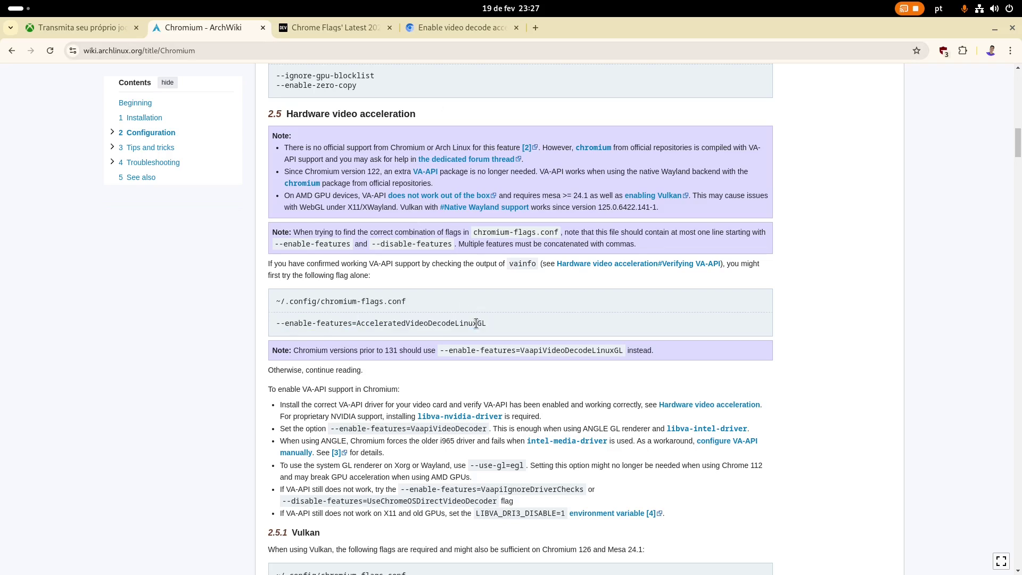
Step: Highlight the AMD/NVIDIA flag line on the issue page, then return to the Chrome Flags article
{"action": "left_click", "coordinate": [426, 29]}
{"action": "left_click_drag", "start_coordinate": [137, 225], "coordinate": [600, 224]}
{"action": "left_click", "coordinate": [537, 224]}
{"action": "left_click", "coordinate": [310, 31]}
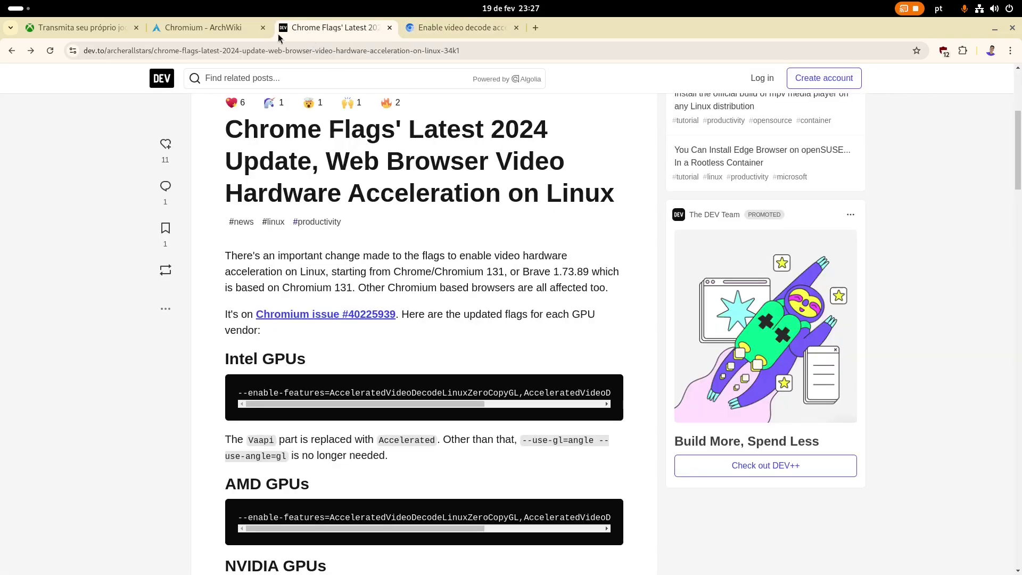
{"action": "key", "text": "ctrl+shift+Tab"}
{"action": "key", "text": "ctrl+Tab"}
Step: Select the Intel, AMD and NVIDIA GPUs headings in the article
{"action": "scroll", "coordinate": [292, 320], "scroll_direction": "down", "scroll_amount": 3}
{"action": "triple_click", "coordinate": [238, 290]}
{"action": "left_click", "coordinate": [292, 291]}
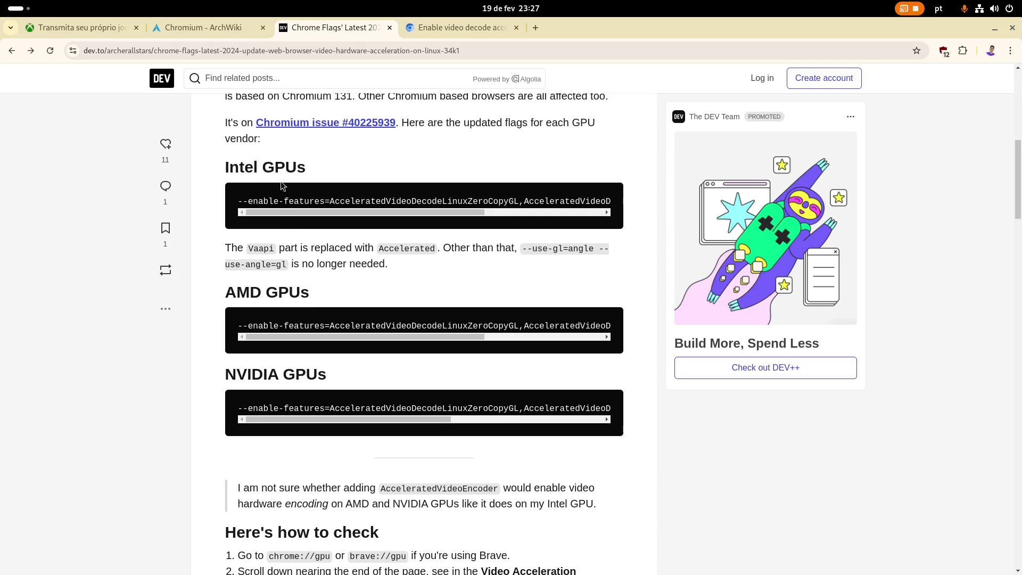
{"action": "triple_click", "coordinate": [246, 170]}
{"action": "left_click", "coordinate": [287, 276]}
{"action": "triple_click", "coordinate": [269, 374]}
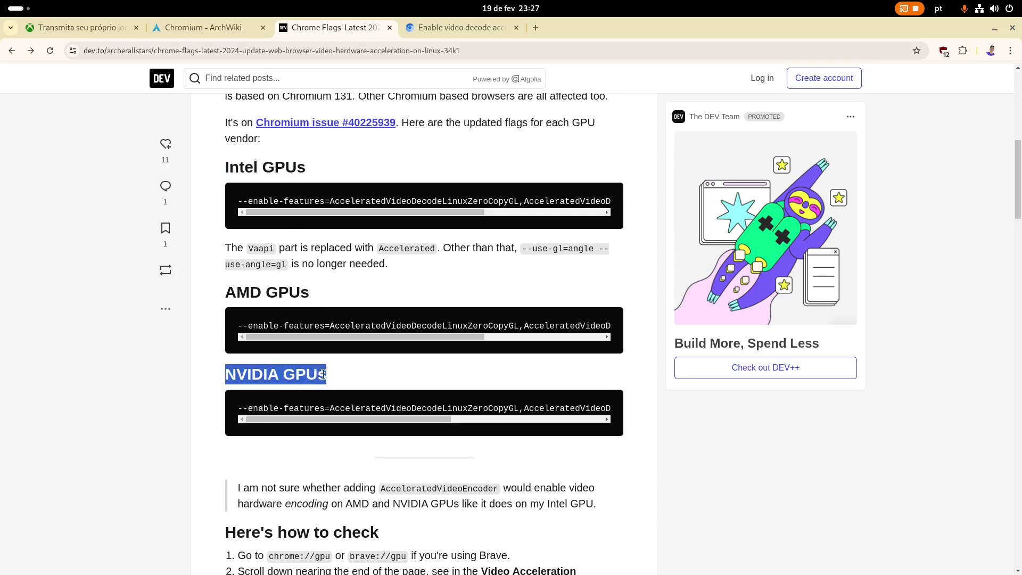
{"action": "left_click", "coordinate": [323, 375]}
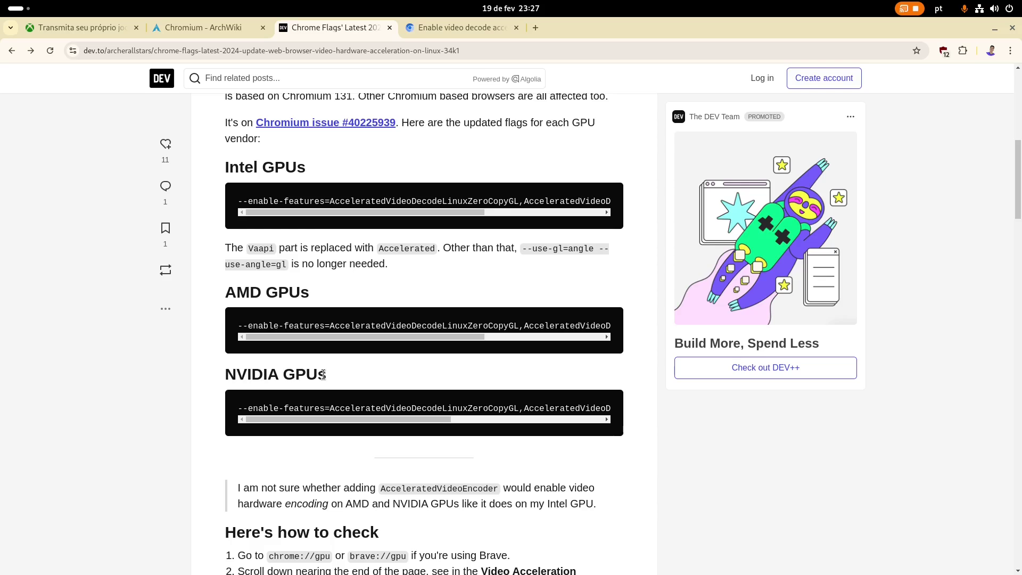
Step: Select the full AMD GPUs flags line
{"action": "triple_click", "coordinate": [254, 369]}
{"action": "left_click", "coordinate": [339, 373]}
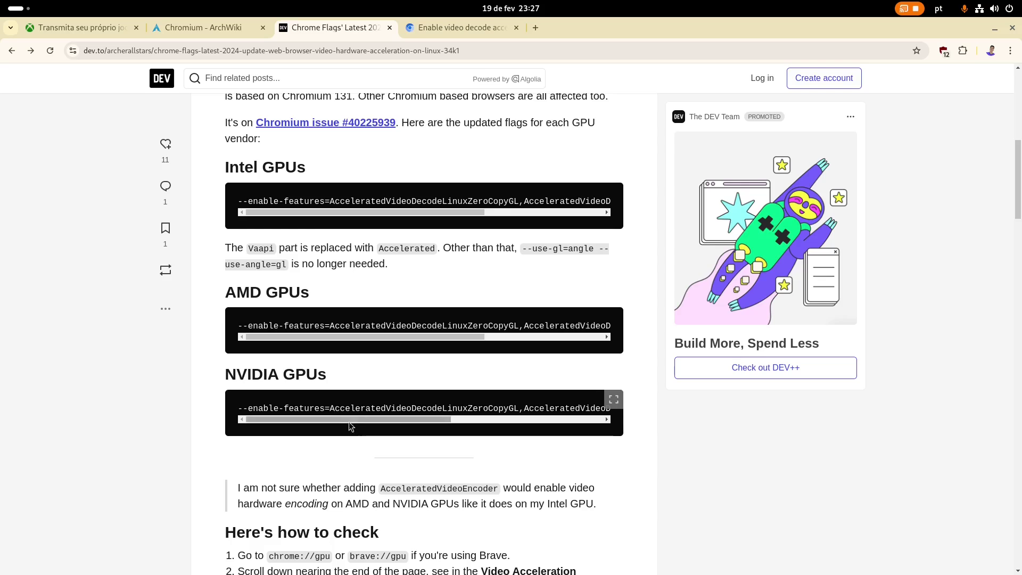
{"action": "left_click_drag", "start_coordinate": [349, 421], "coordinate": [298, 421]}
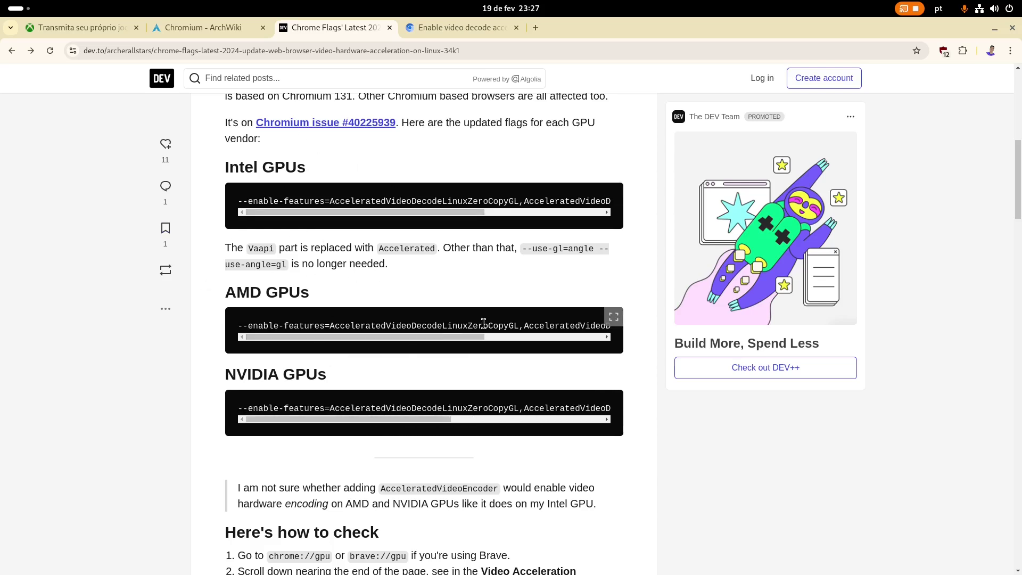
{"action": "triple_click", "coordinate": [317, 324]}
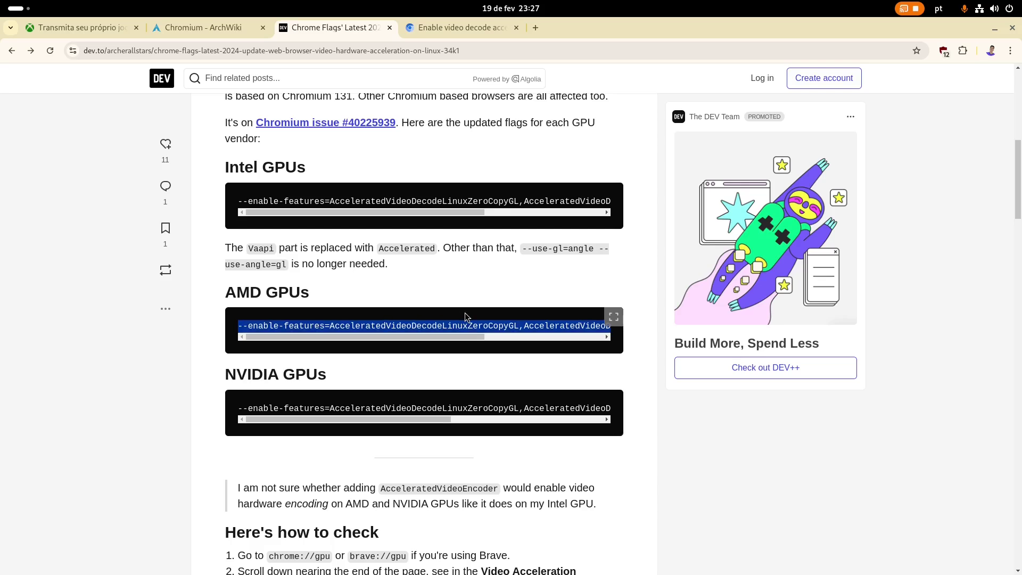
Step: Bring the Ptyxis terminal forward via an app search for 'term'
{"action": "key", "text": "super"}
{"action": "type", "text": "term"}
{"action": "key", "text": "Return"}
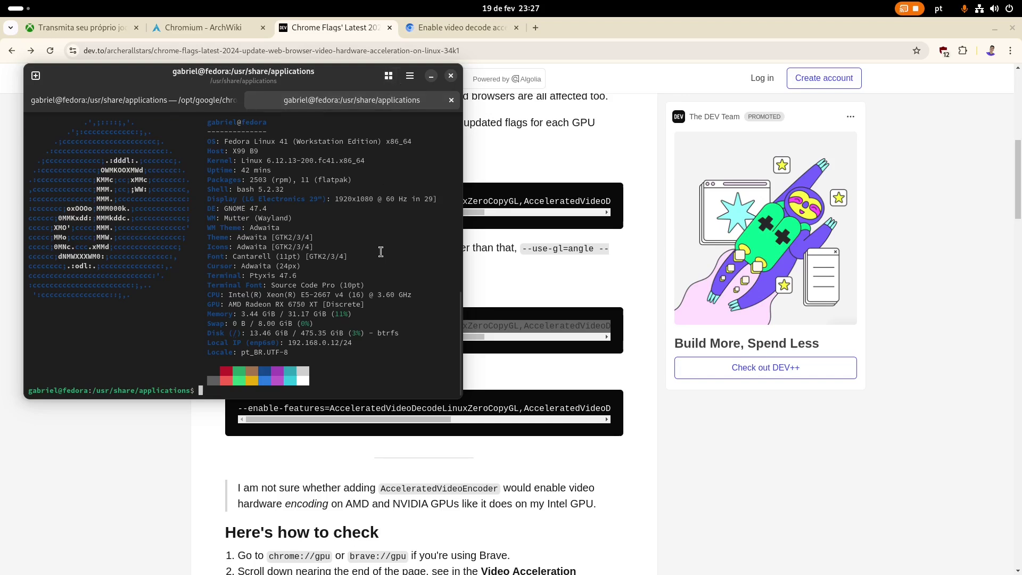
Step: Clear the terminal and run google-chrome with the pasted video decode --enable-features flags
{"action": "key", "text": "ctrl+l"}
{"action": "type", "text": "google-chrome"}
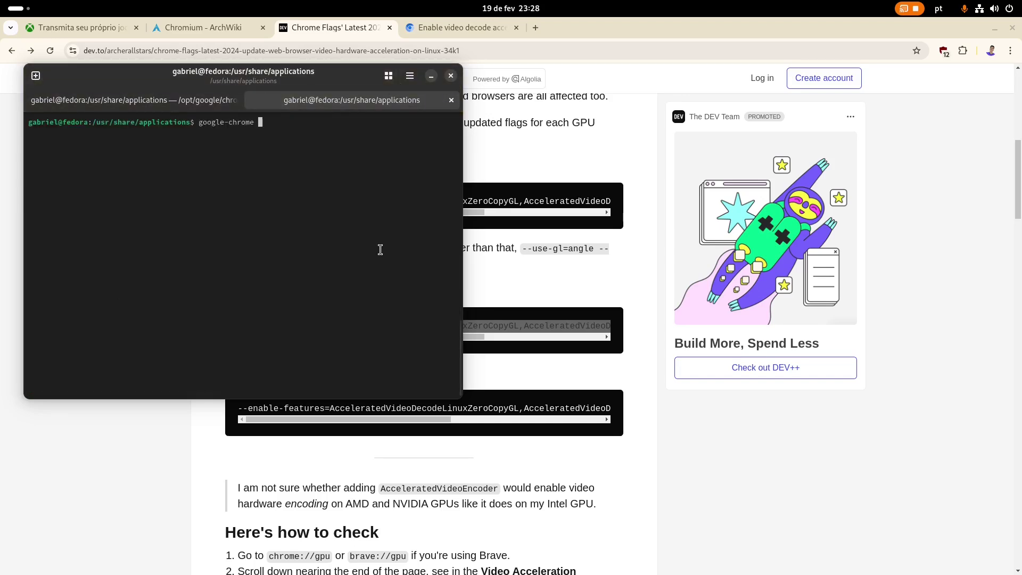
{"action": "type", "text": "--enable-features=AcceleratedVideoDecodeLinuxZeroCopyGL,AcceleratedVideoDecodeLinuxGL,VaapiIgnoreDriverChecks"}
{"action": "key", "text": "Return"}
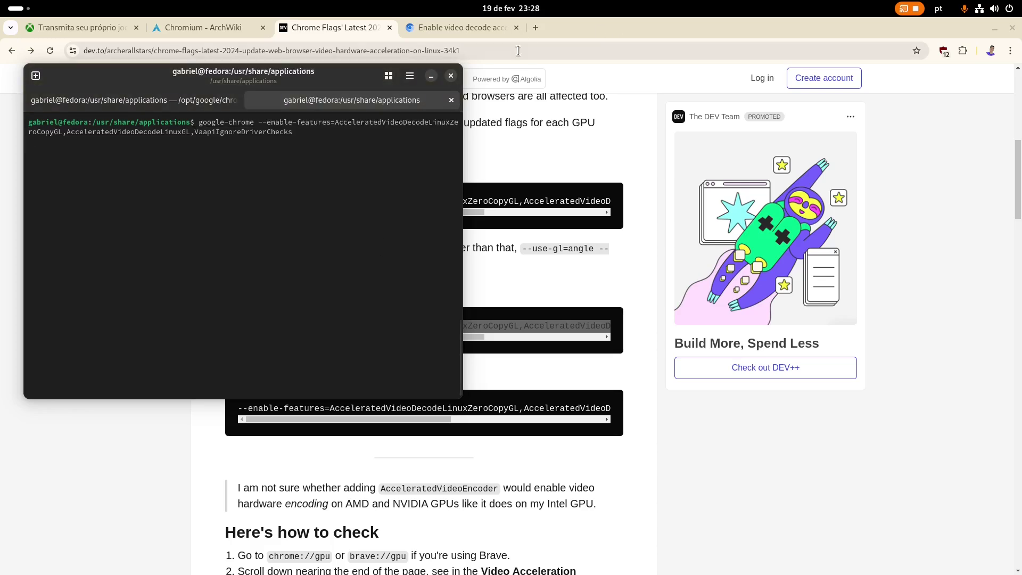
{"action": "left_click", "coordinate": [149, 109]}
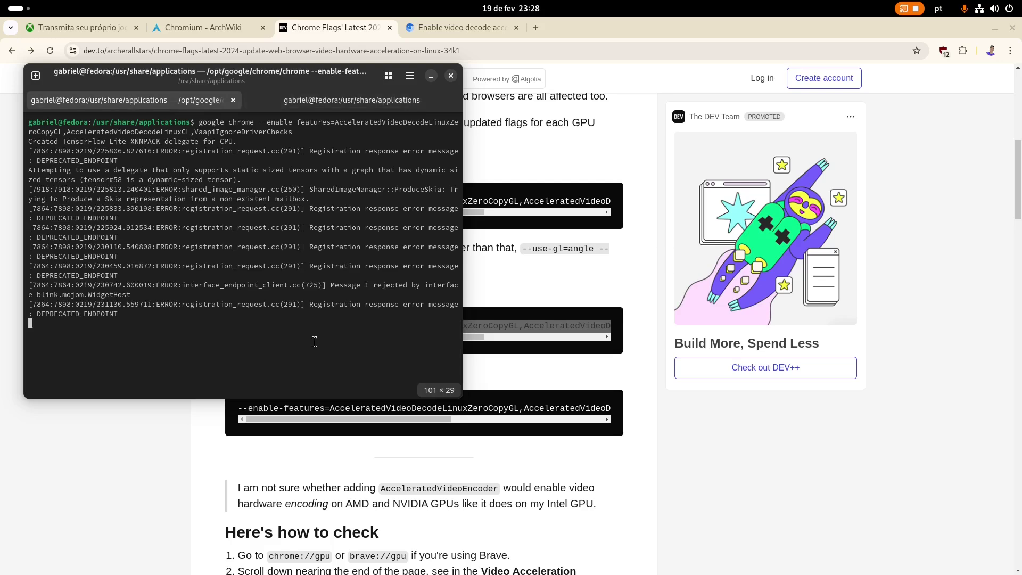
{"action": "left_click", "coordinate": [337, 111]}
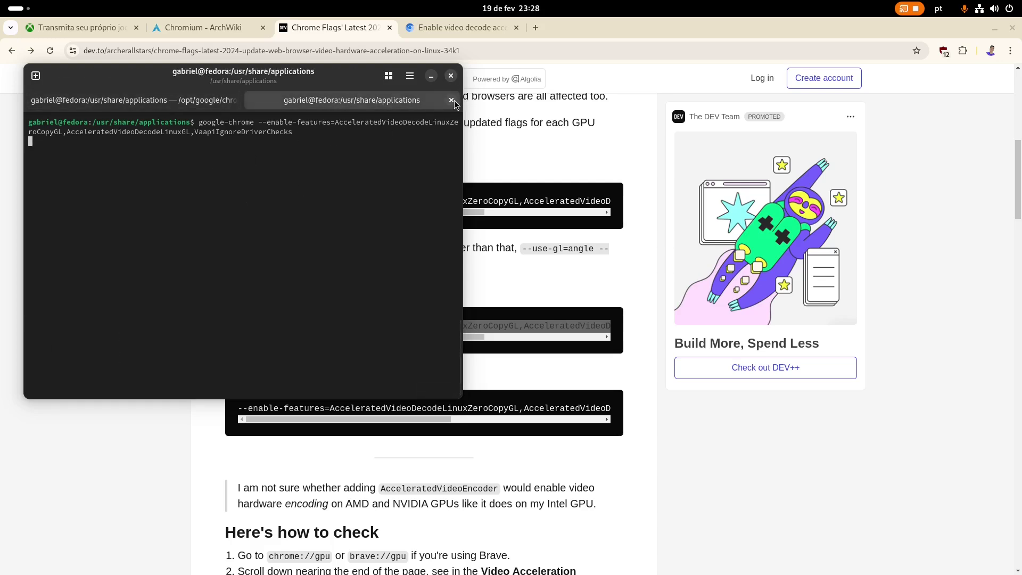
Step: Load chrome://gpu in a new tab
{"action": "left_click", "coordinate": [539, 32]}
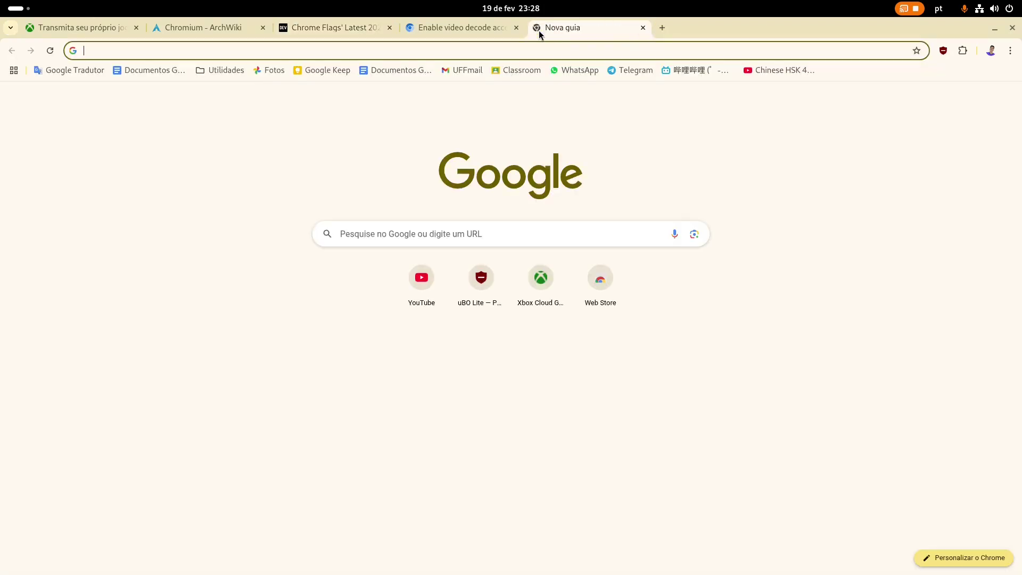
{"action": "type", "text": "chrome"}
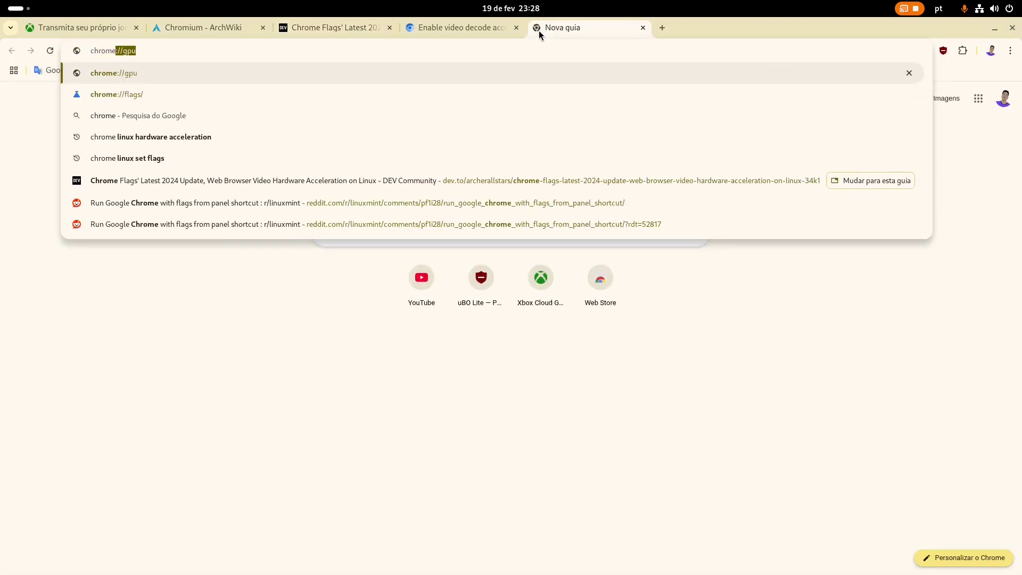
{"action": "type", "text": "://flg"}
{"action": "key", "text": "BackSpace"}
{"action": "key", "text": "BackSpace"}
{"action": "key", "text": "BackSpace"}
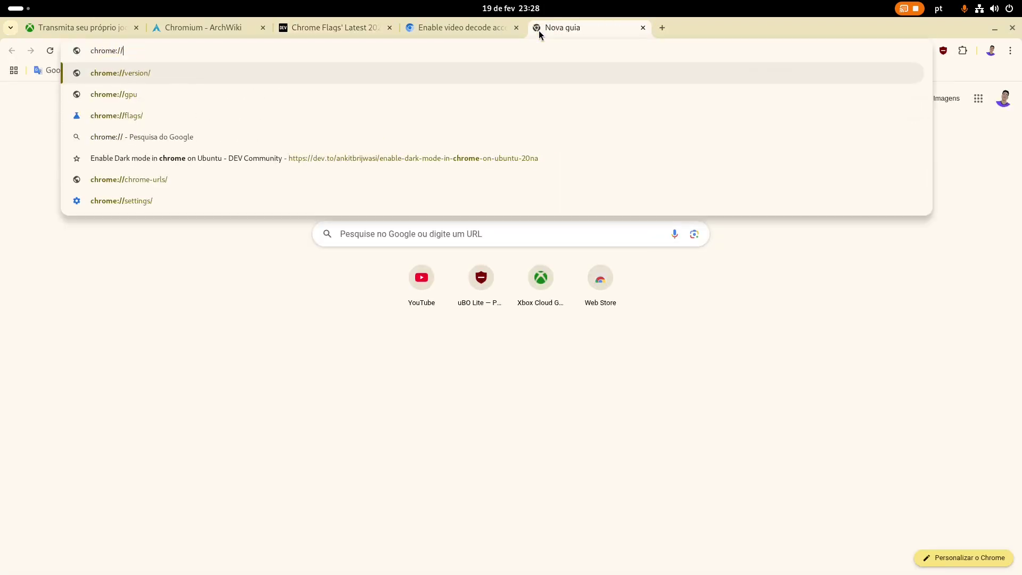
{"action": "type", "text": "gpu"}
{"action": "key", "text": "Return"}
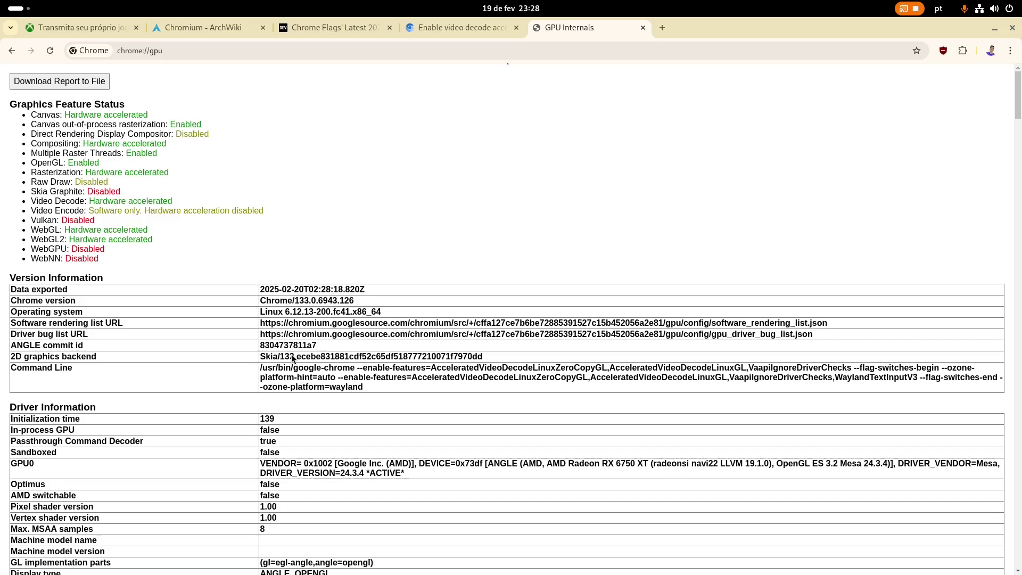
Step: Check that the Command Line row lists the enabled video decode features
{"action": "left_click_drag", "start_coordinate": [248, 369], "coordinate": [483, 383]}
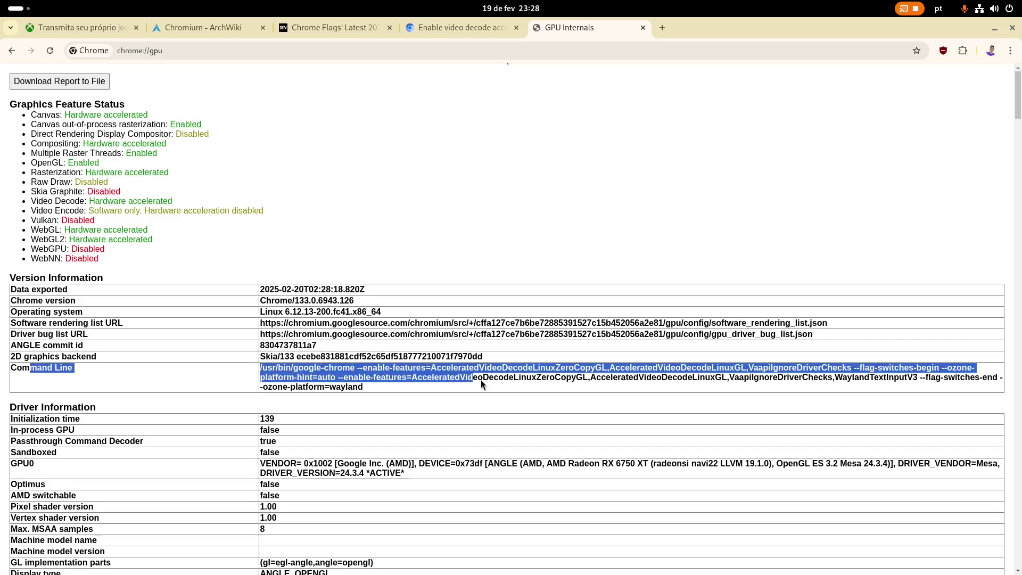
{"action": "left_click_drag", "start_coordinate": [565, 367], "coordinate": [896, 382]}
{"action": "left_click", "coordinate": [896, 382]}
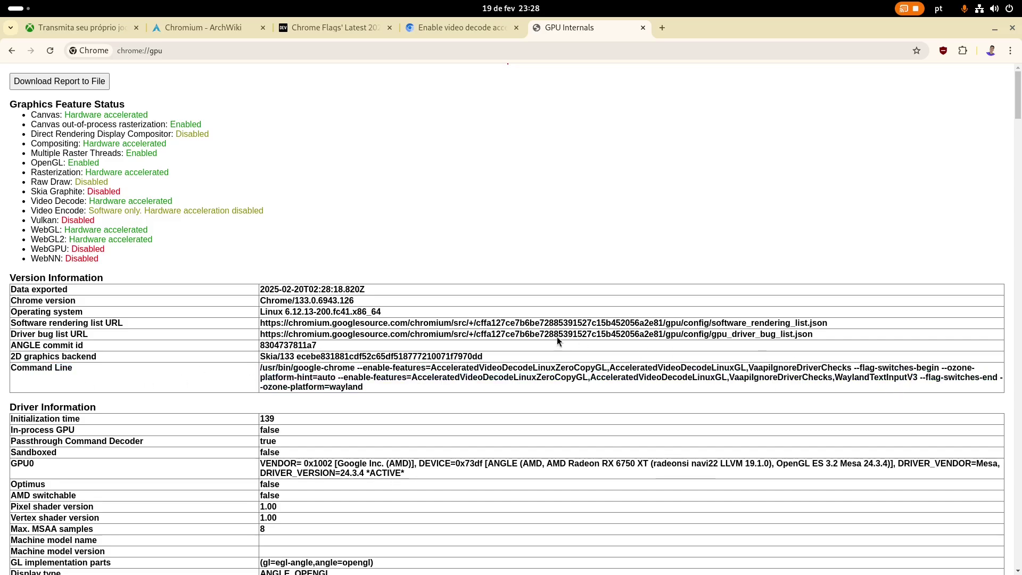
Step: Scroll down to the Video Acceleration Information heading
{"action": "scroll", "coordinate": [532, 330], "scroll_direction": "down", "scroll_amount": 3}
{"action": "scroll", "coordinate": [521, 331], "scroll_direction": "down", "scroll_amount": 20}
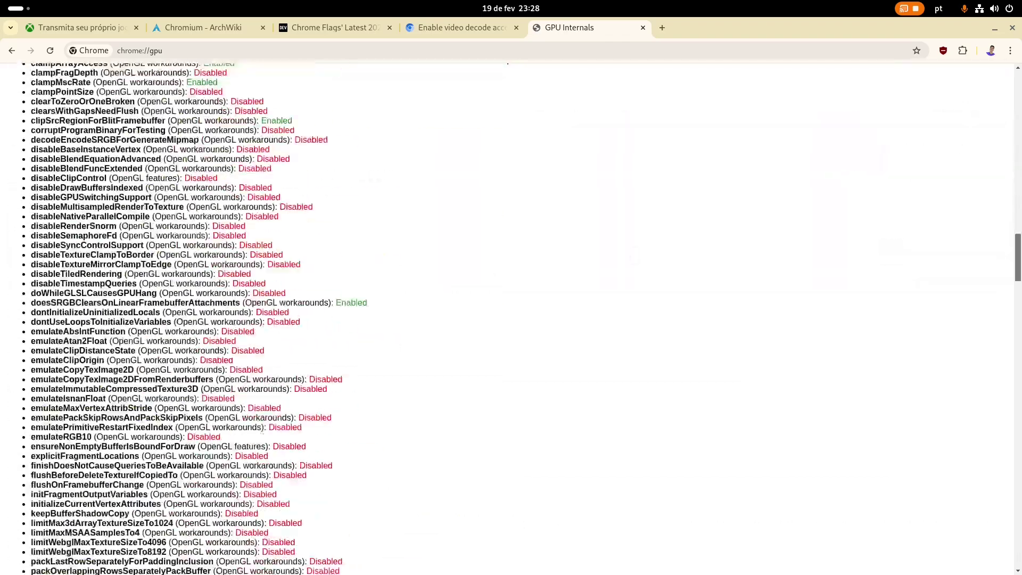
{"action": "scroll", "coordinate": [521, 331], "scroll_direction": "down", "scroll_amount": 20}
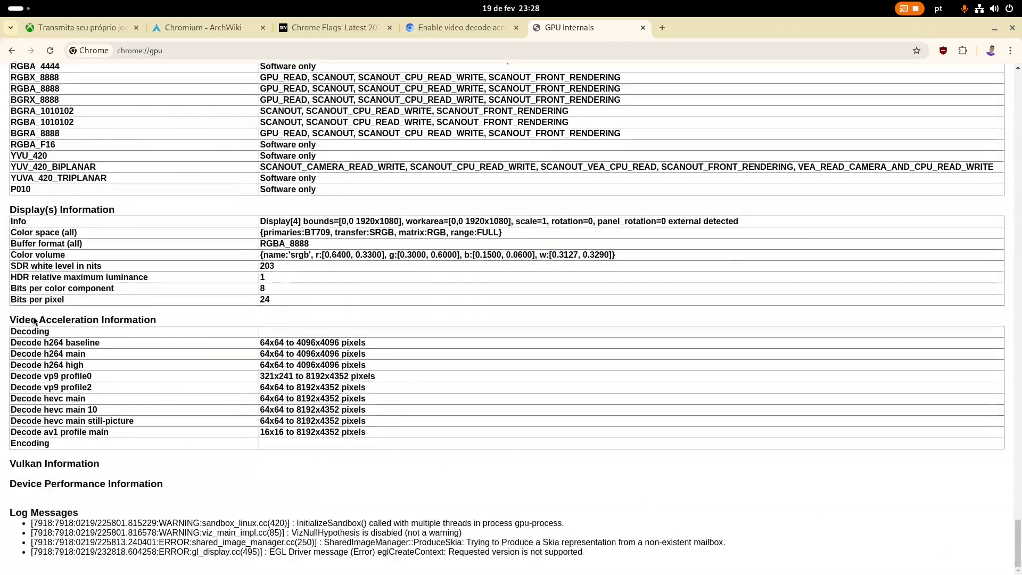
{"action": "left_click_drag", "start_coordinate": [35, 319], "coordinate": [142, 329]}
{"action": "left_click", "coordinate": [143, 330]}
Step: Highlight the h264, vp9, hevc and av1 hardware decode profile rows
{"action": "left_click_drag", "start_coordinate": [59, 377], "coordinate": [231, 350]}
{"action": "left_click", "coordinate": [75, 417]}
{"action": "left_click", "coordinate": [231, 349]}
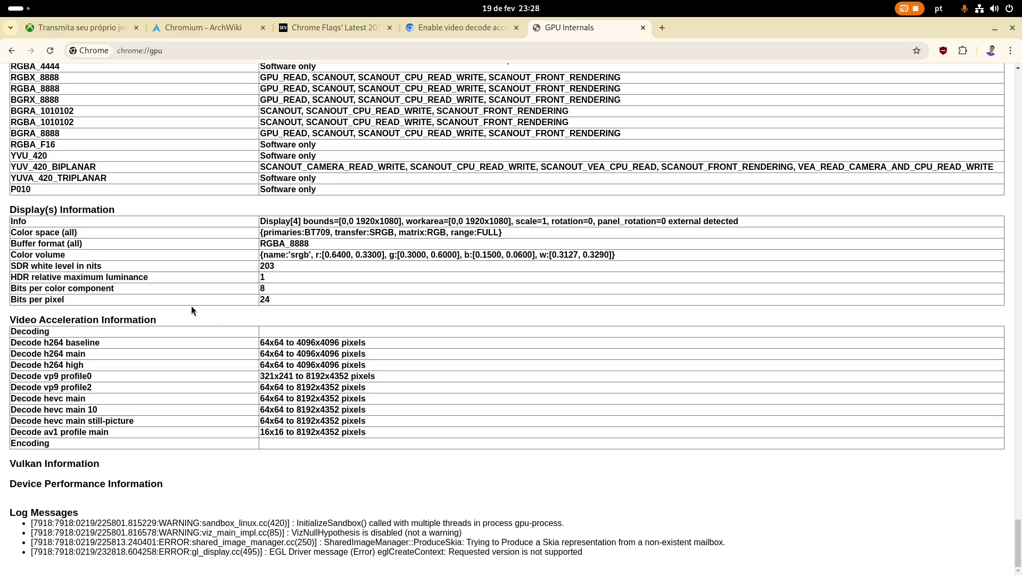
{"action": "left_click_drag", "start_coordinate": [81, 343], "coordinate": [352, 420]}
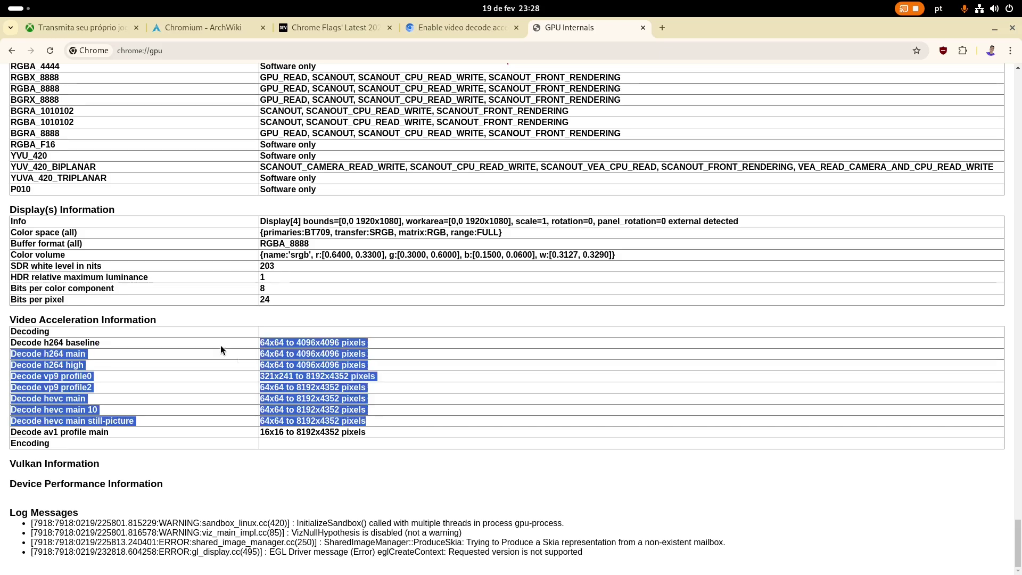
{"action": "left_click_drag", "start_coordinate": [210, 341], "coordinate": [398, 418]}
{"action": "left_click", "coordinate": [399, 419]}
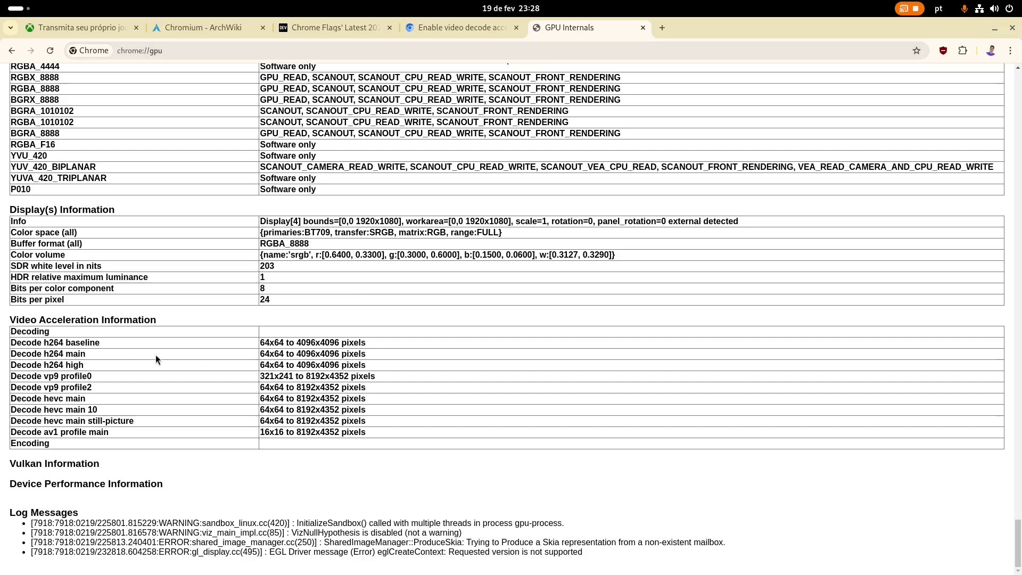
{"action": "left_click_drag", "start_coordinate": [155, 360], "coordinate": [381, 418]}
{"action": "left_click", "coordinate": [381, 418]}
Step: Launch nvtop through app search 'nvto' and move its window to the screen's right side
{"action": "key", "text": "super"}
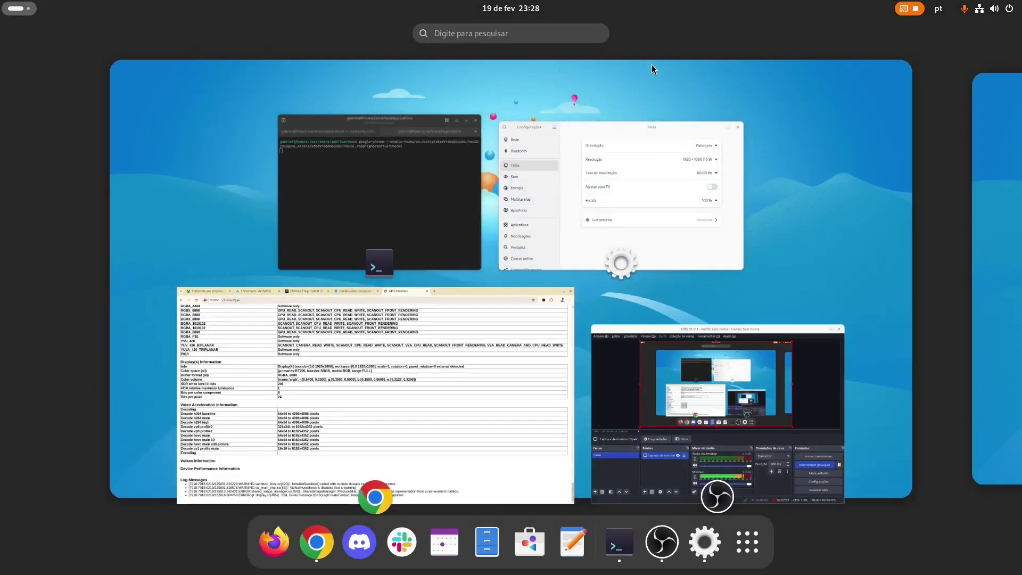
{"action": "type", "text": "nvto"}
{"action": "key", "text": "Return"}
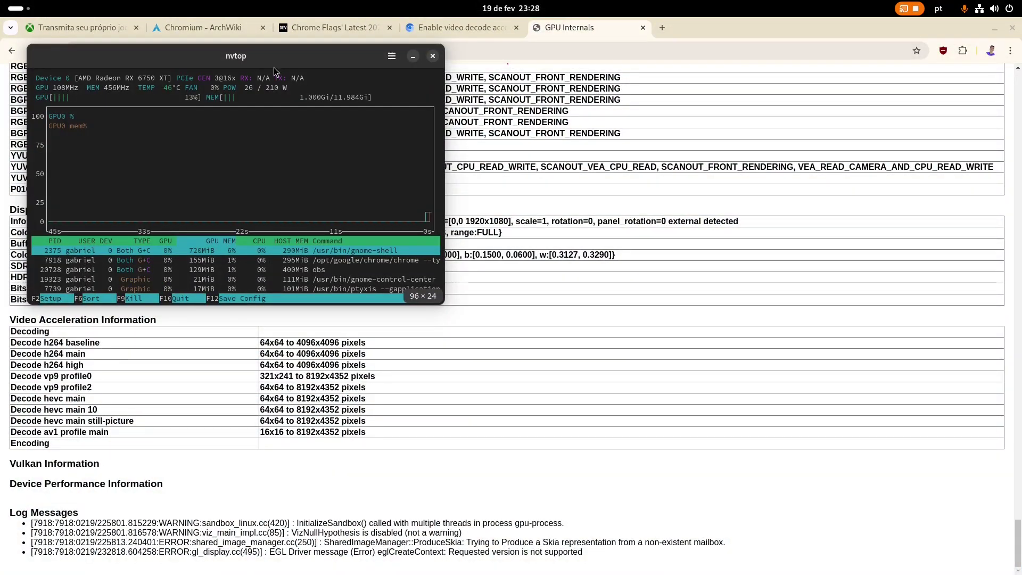
{"action": "left_click_drag", "start_coordinate": [273, 67], "coordinate": [763, 154]}
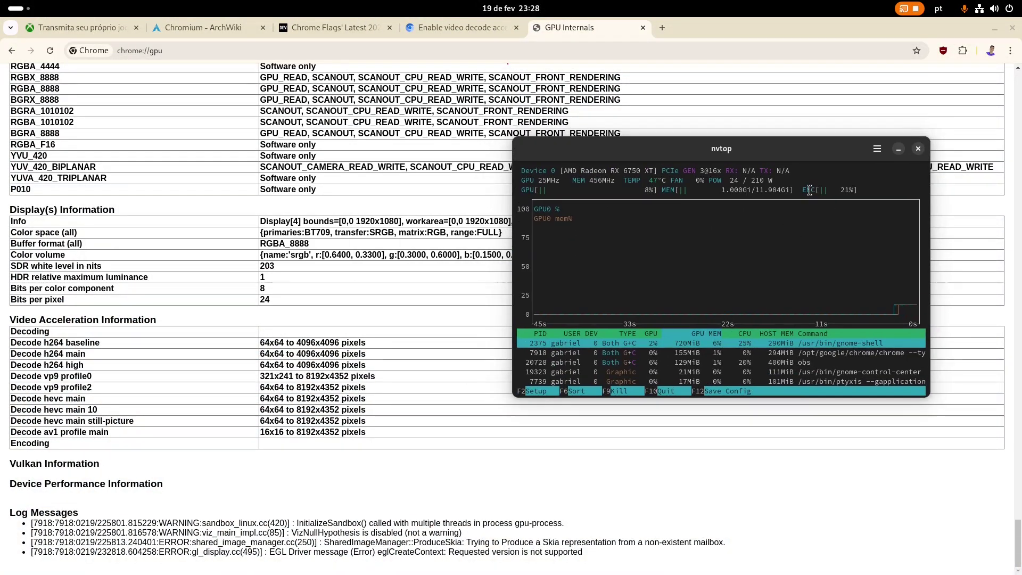
{"action": "left_click_drag", "start_coordinate": [859, 191], "coordinate": [840, 183]}
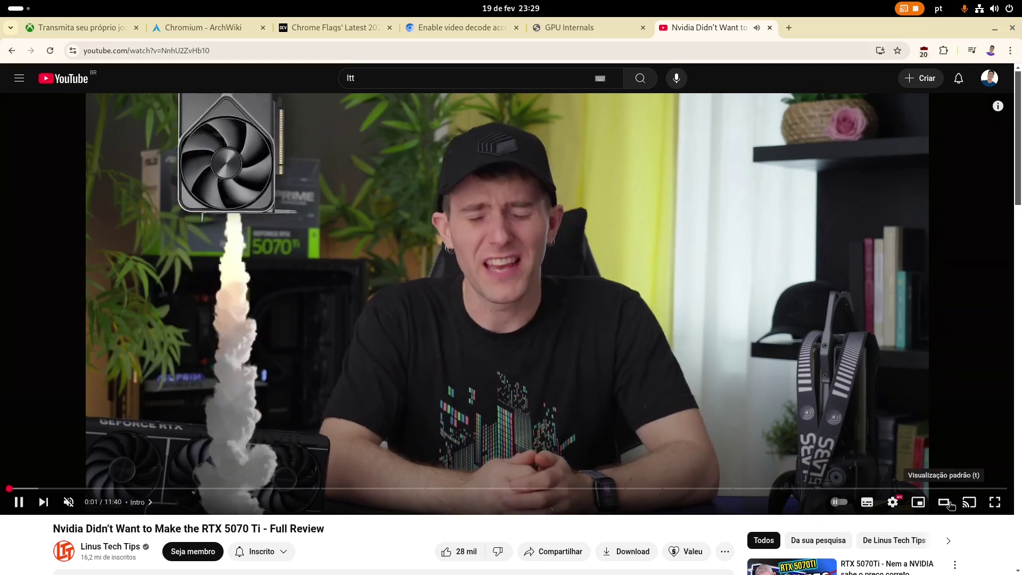
Step: Switch the YouTube player to Default view and keep nvtop over it to watch decoder usage
{"action": "left_click", "coordinate": [944, 502]}
{"action": "key", "text": "alt+Tab"}
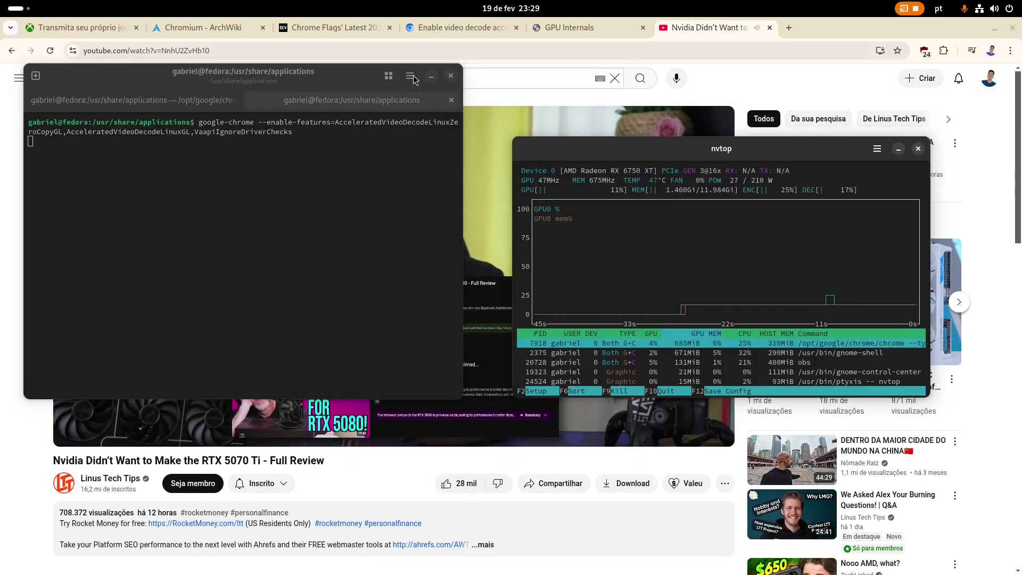
{"action": "key", "text": "super+h"}
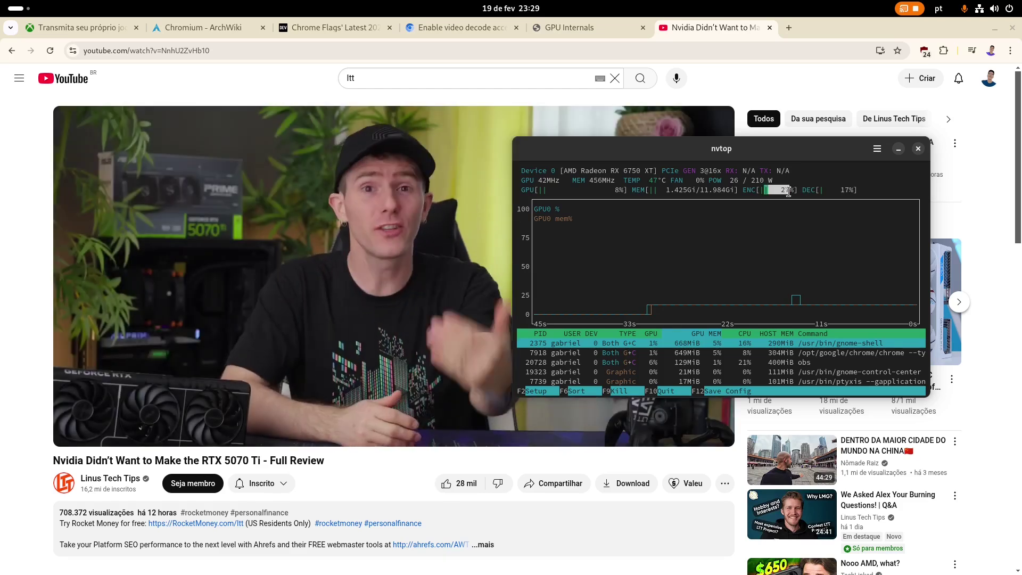
{"action": "left_click_drag", "start_coordinate": [806, 190], "coordinate": [853, 190]}
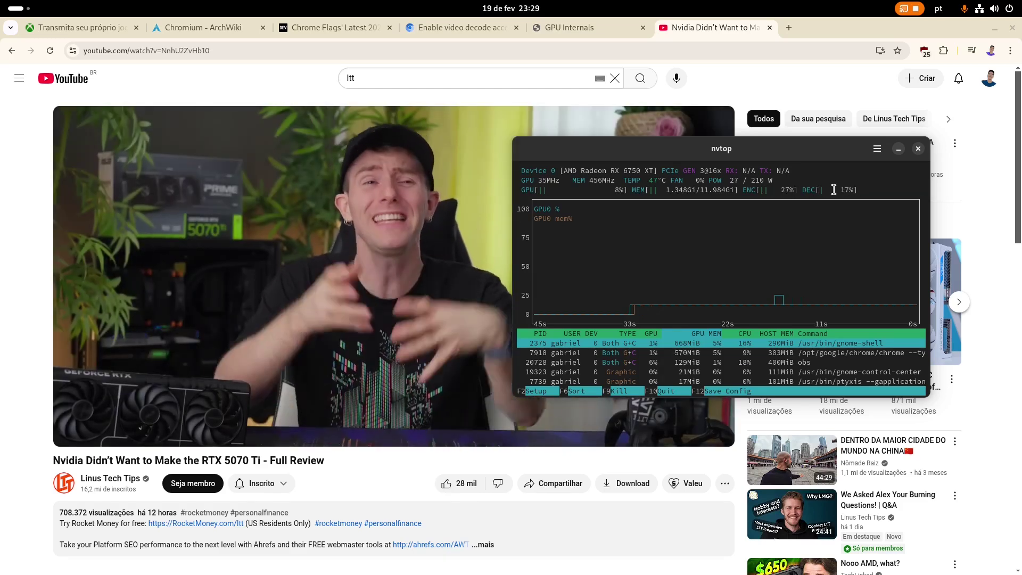
{"action": "left_click", "coordinate": [423, 239]}
{"action": "key", "text": "alt+Tab"}
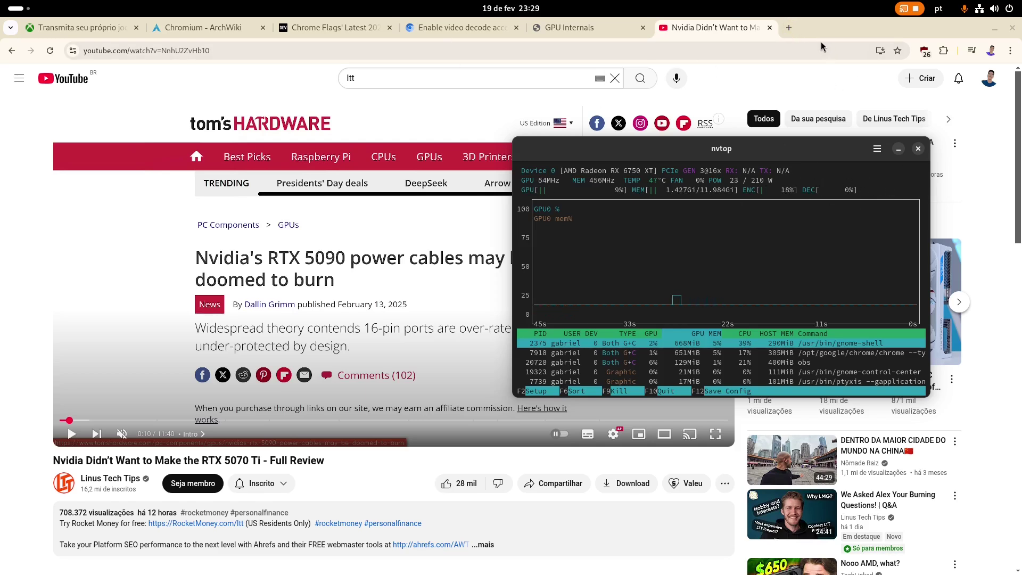
Step: Open chrome://flags and look over the Preferred Ozone platform and Wayland text-input-v3 flags
{"action": "left_click", "coordinate": [791, 27]}
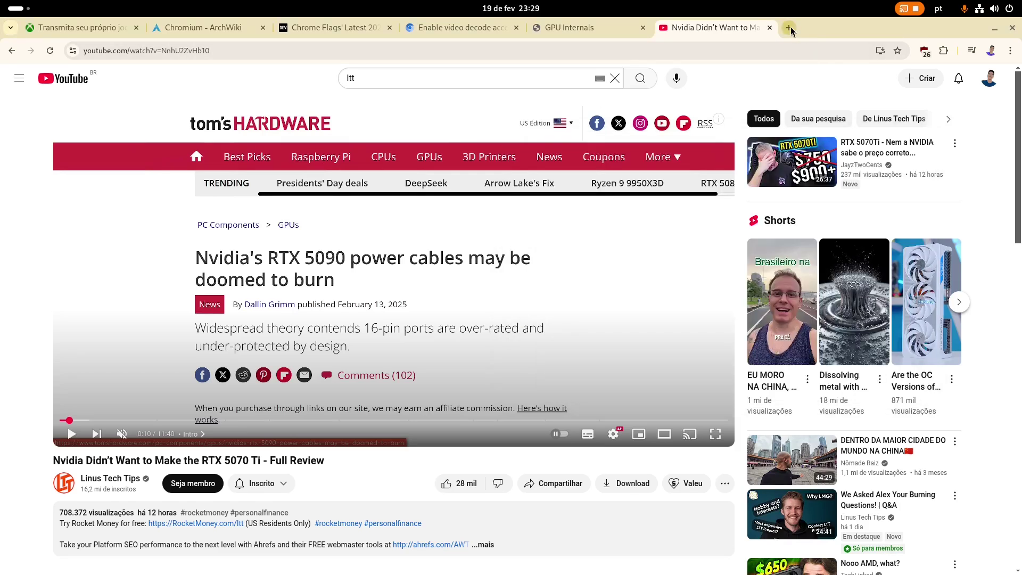
{"action": "type", "text": "chrome"}
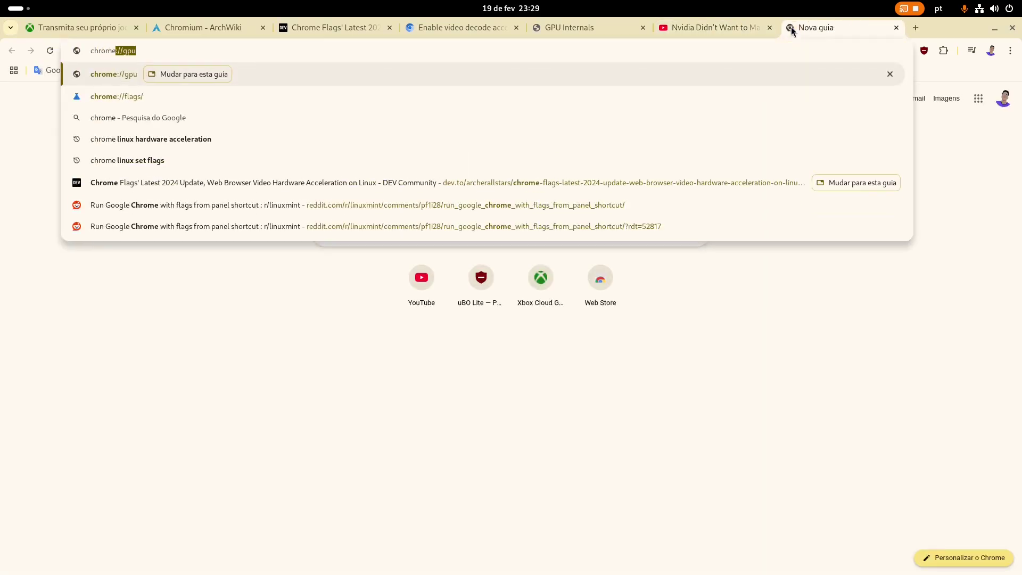
{"action": "type", "text": "://flags"}
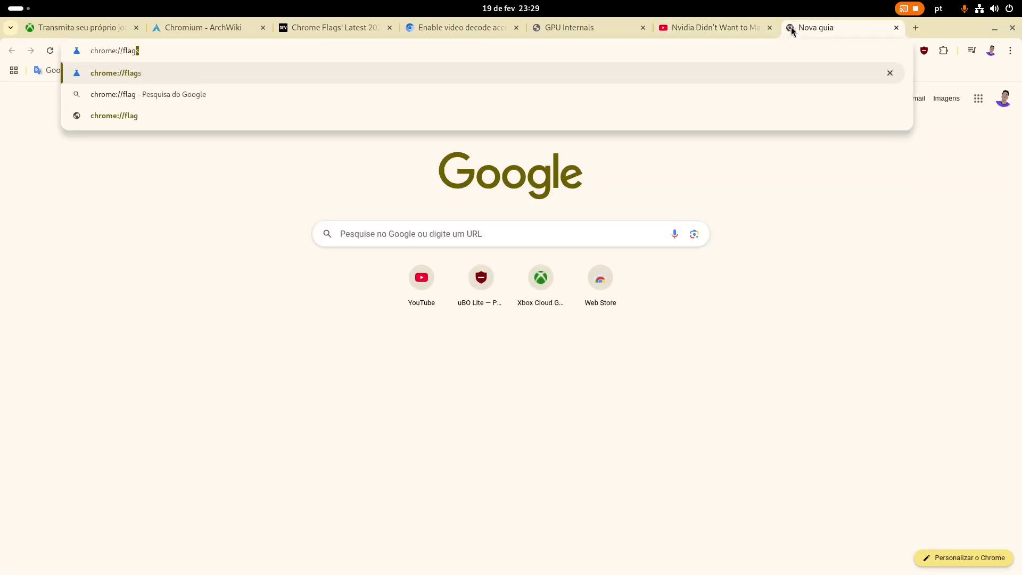
{"action": "key", "text": "Return"}
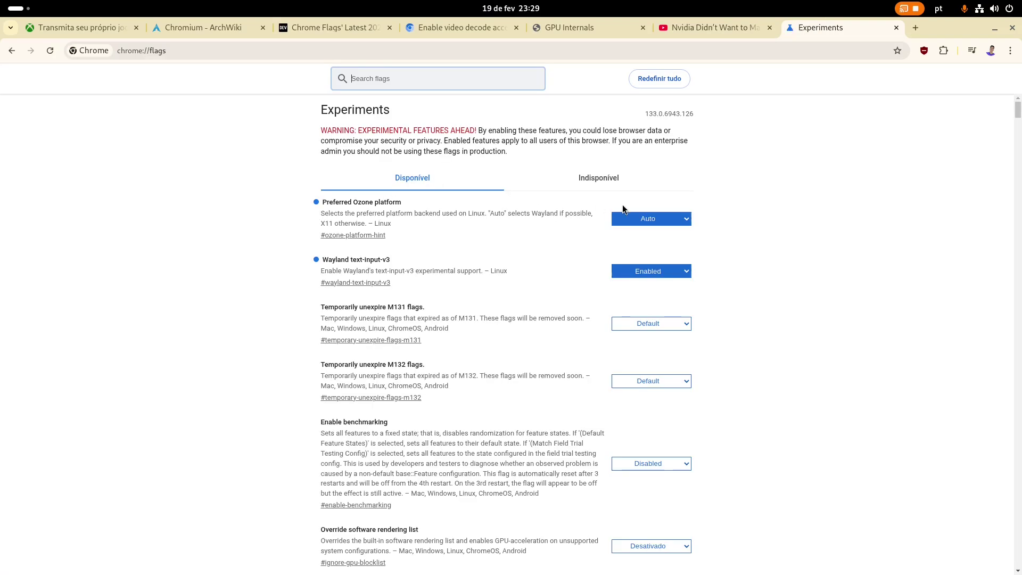
{"action": "left_click_drag", "start_coordinate": [350, 203], "coordinate": [392, 203]}
{"action": "left_click", "coordinate": [630, 230]}
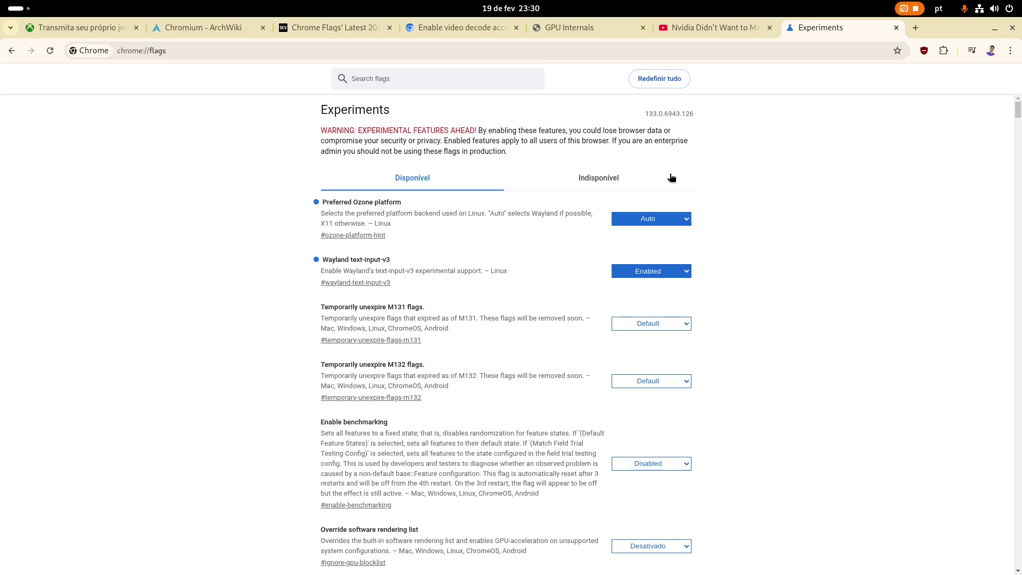
{"action": "left_click_drag", "start_coordinate": [331, 257], "coordinate": [391, 260]}
{"action": "left_click", "coordinate": [378, 260]}
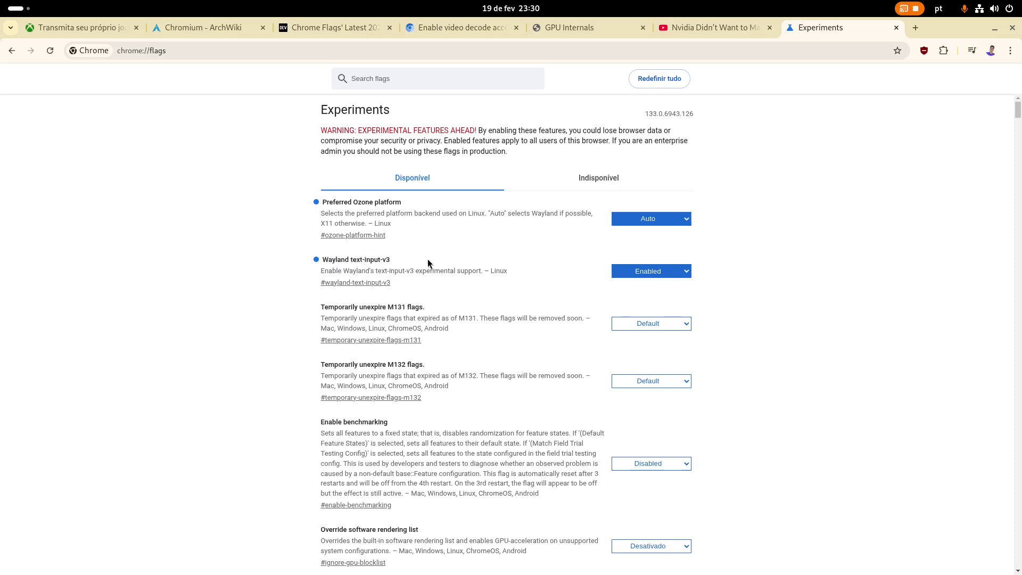
Step: Test Pinyin input with '你好你好' in Search flags, erase it and close the tab
{"action": "left_click", "coordinate": [466, 78]}
{"action": "key", "text": "super+space"}
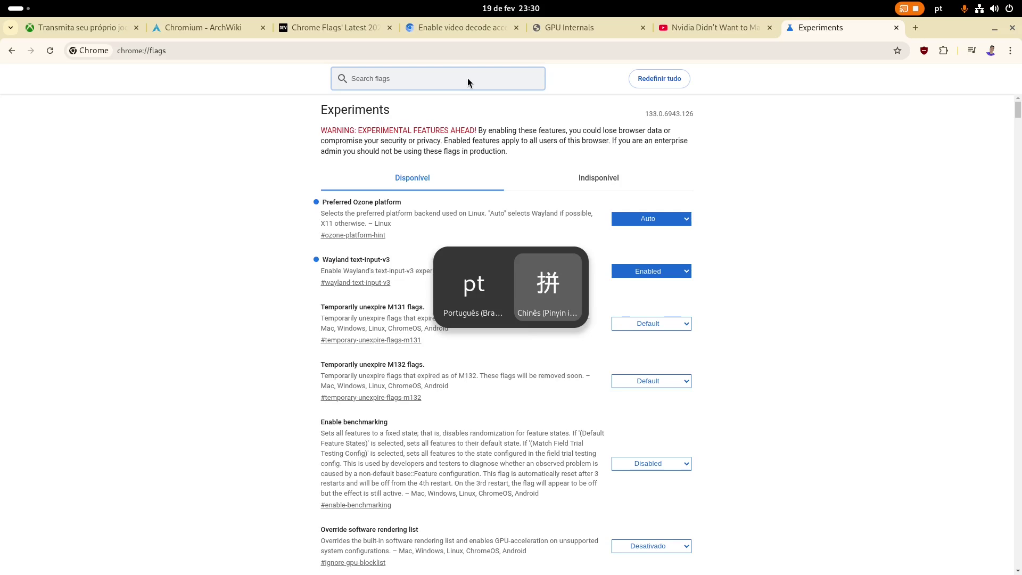
{"action": "type", "text": "你好你好"}
{"action": "key", "text": "super+space"}
{"action": "key", "text": "BackSpace"}
{"action": "key", "text": "BackSpace"}
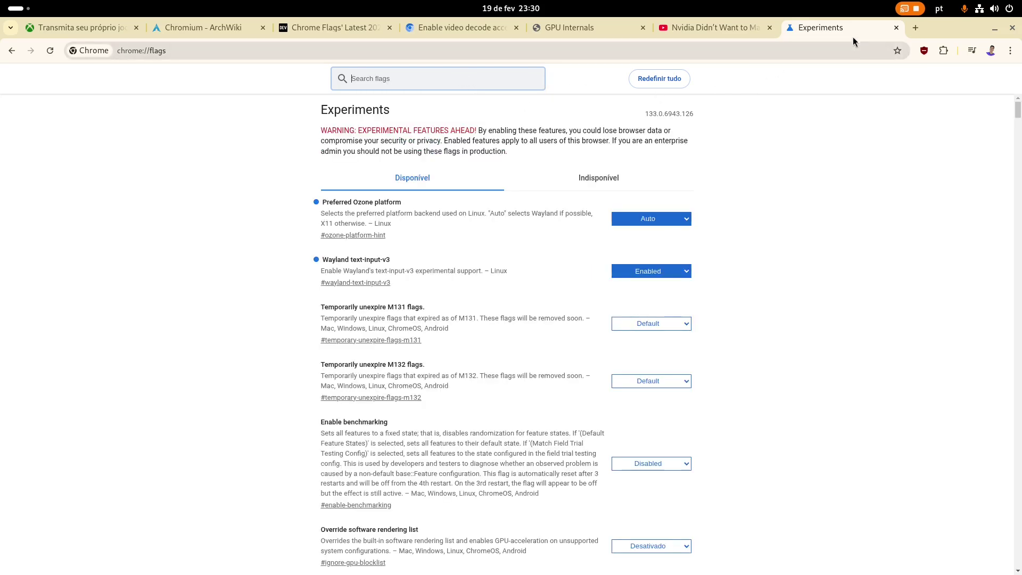
{"action": "key", "text": "ctrl+w"}
Step: Open DevTools via Inspecionar and bring up the Media panel from More tools
{"action": "right_click", "coordinate": [407, 470]}
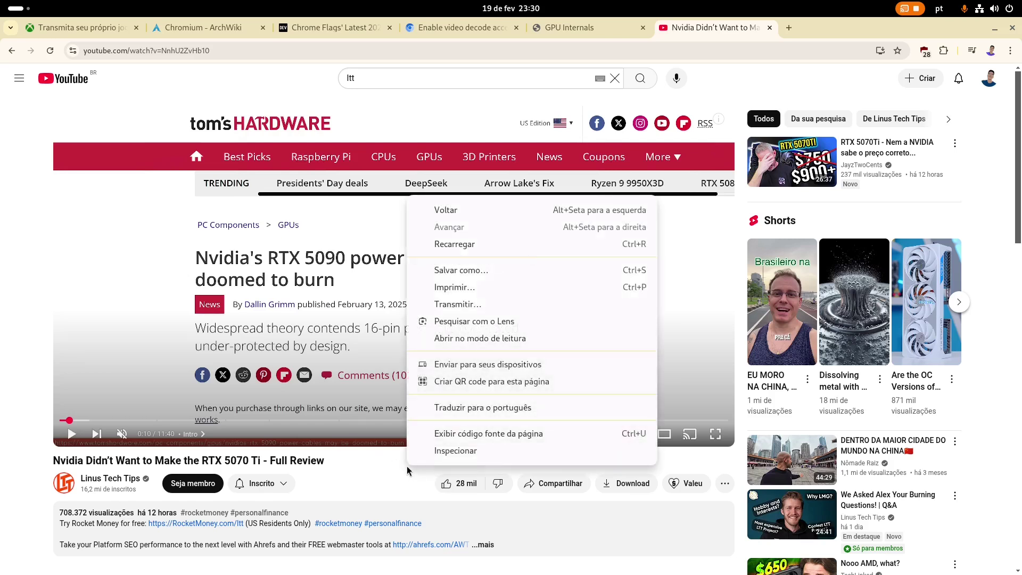
{"action": "left_click", "coordinate": [469, 451]}
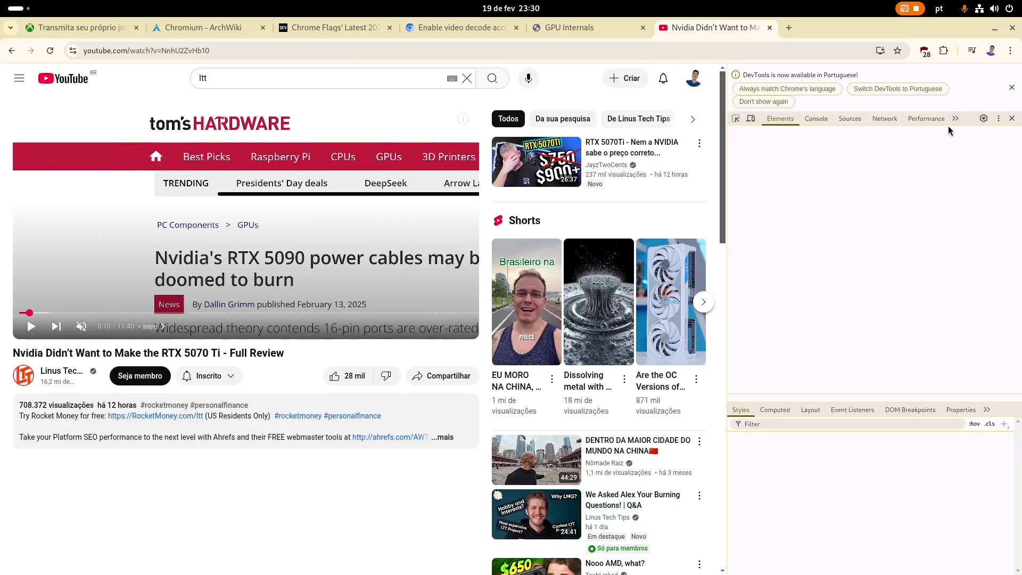
{"action": "left_click", "coordinate": [998, 118]}
{"action": "mouse_move", "coordinate": [902, 212]}
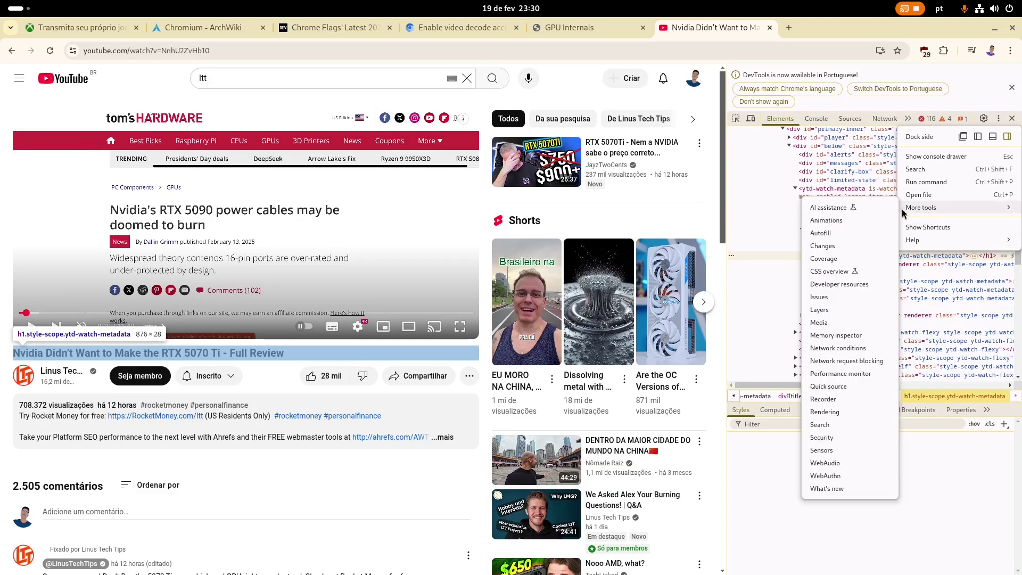
{"action": "left_click", "coordinate": [819, 322]}
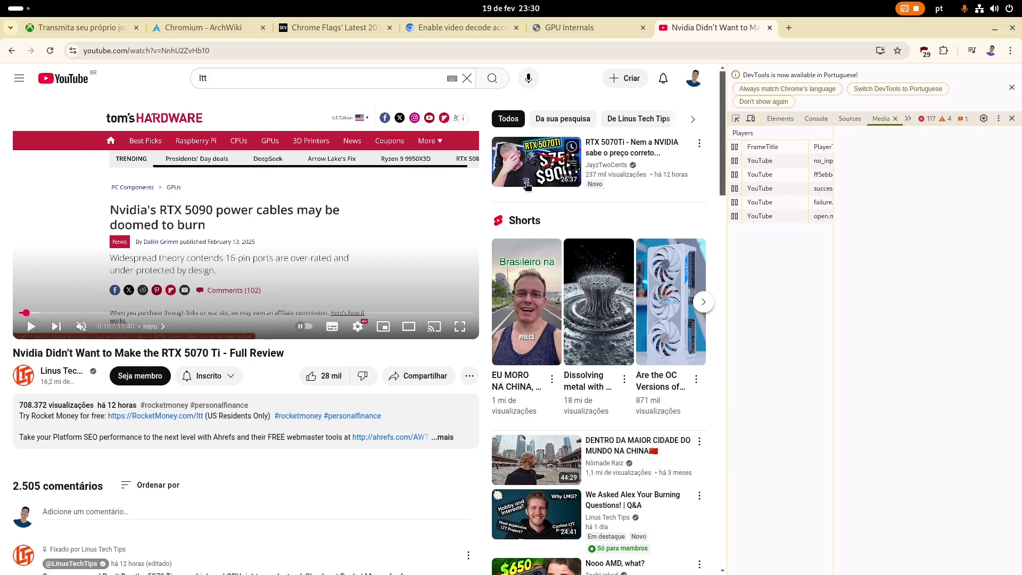
Step: Select the YouTube player and check Properties and Messages for VaapiVideoDecoder decoding
{"action": "left_click", "coordinate": [766, 175]}
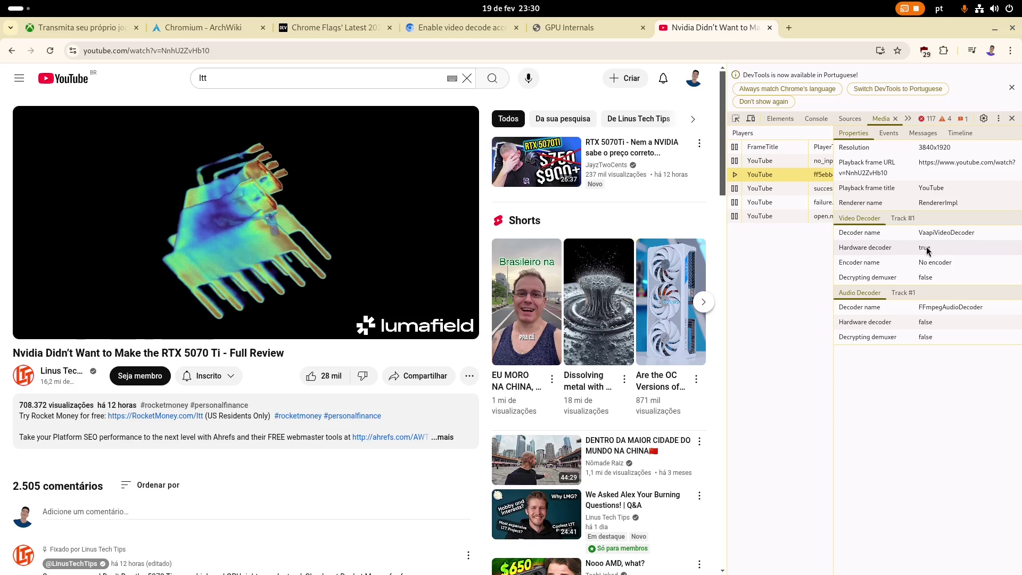
{"action": "left_click", "coordinate": [922, 137]}
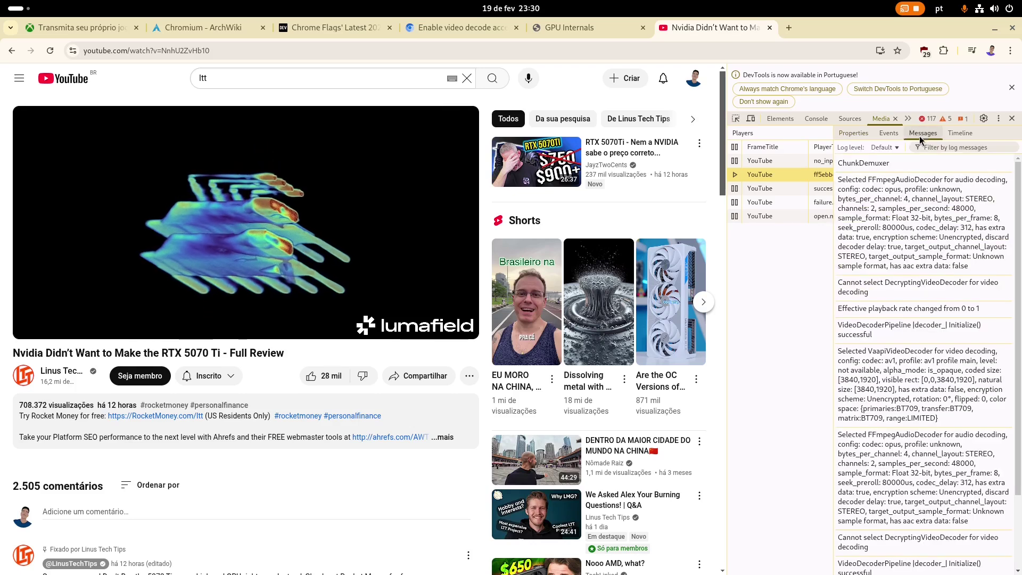
{"action": "scroll", "coordinate": [905, 373], "scroll_direction": "down", "scroll_amount": 2}
{"action": "left_click_drag", "start_coordinate": [853, 473], "coordinate": [886, 474]}
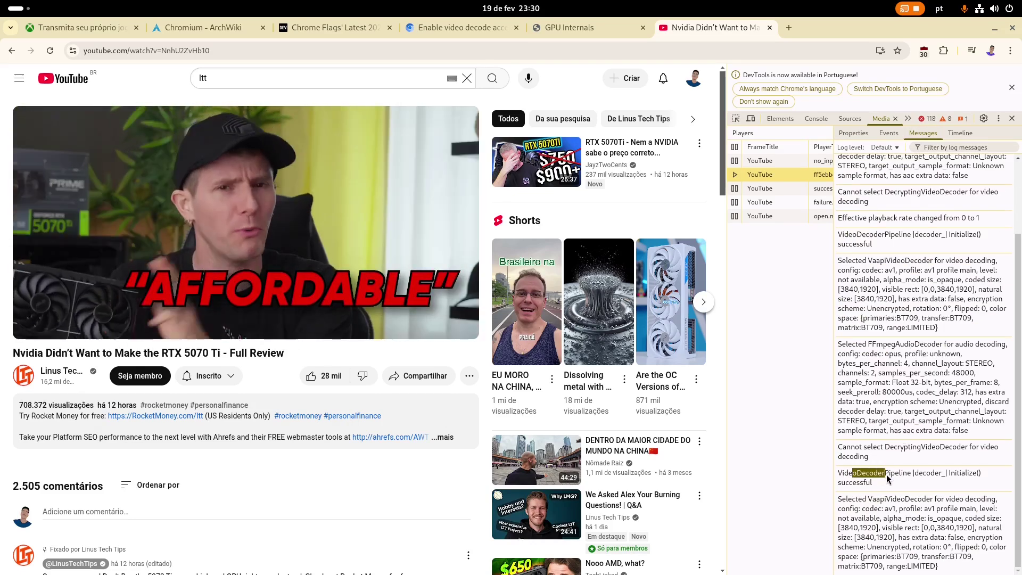
{"action": "left_click", "coordinate": [859, 477]}
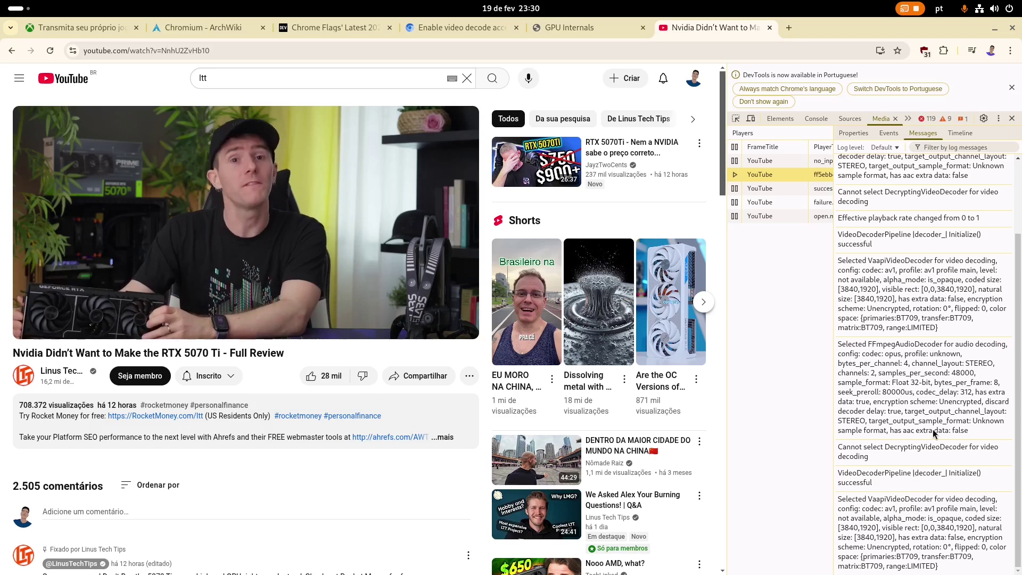
Step: Close DevTools, return to GPU Internals and highlight the h264 to hevc main 10 decode rows
{"action": "left_click", "coordinate": [1012, 118]}
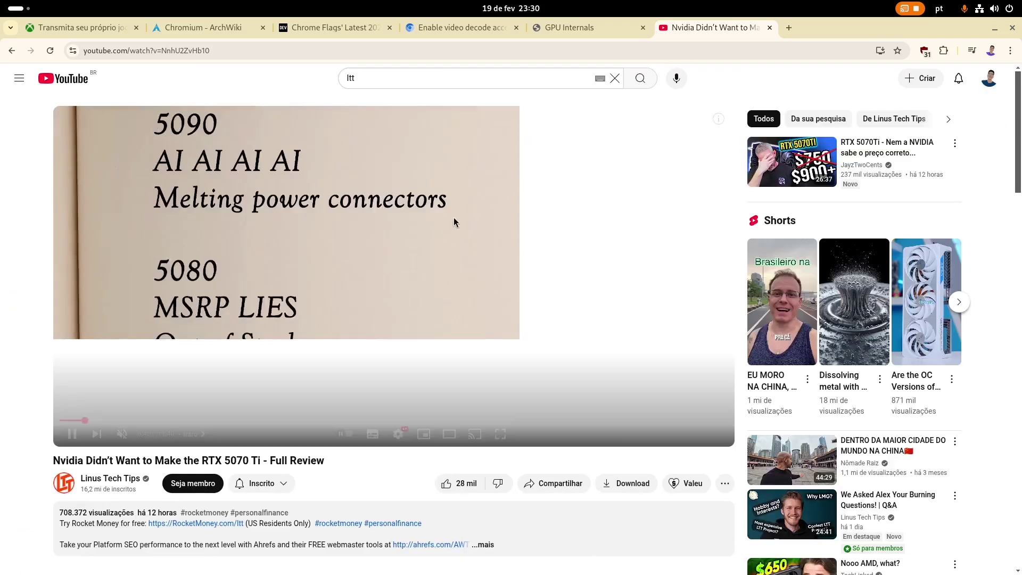
{"action": "left_click", "coordinate": [600, 29]}
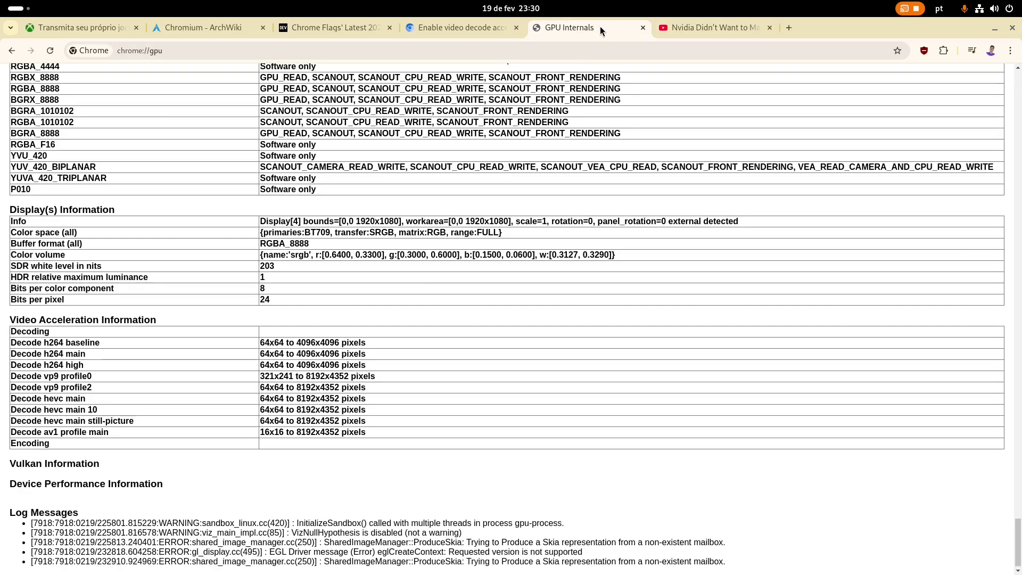
{"action": "left_click", "coordinate": [704, 30]}
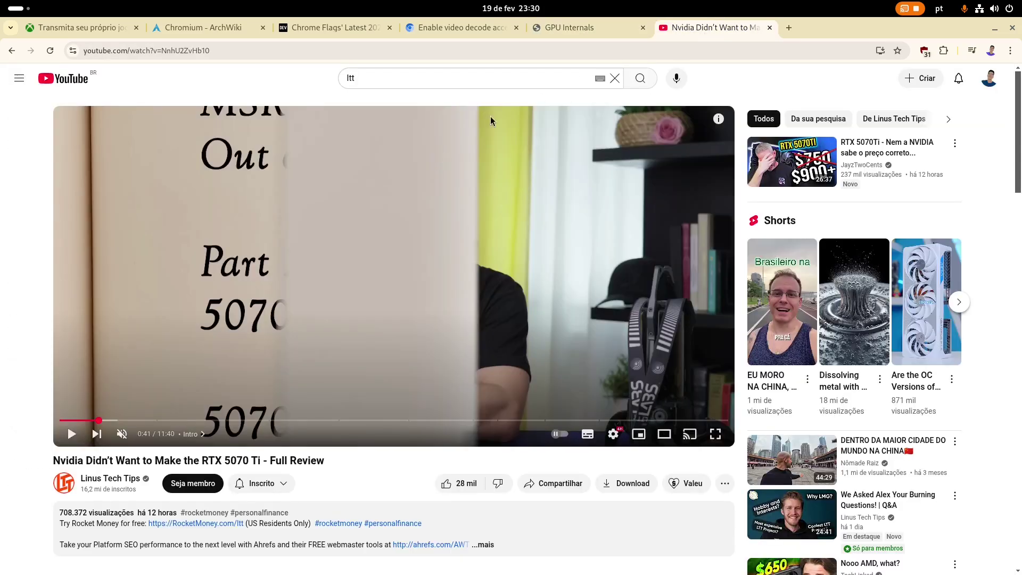
{"action": "left_click", "coordinate": [567, 27]}
{"action": "left_click_drag", "start_coordinate": [54, 342], "coordinate": [340, 412]}
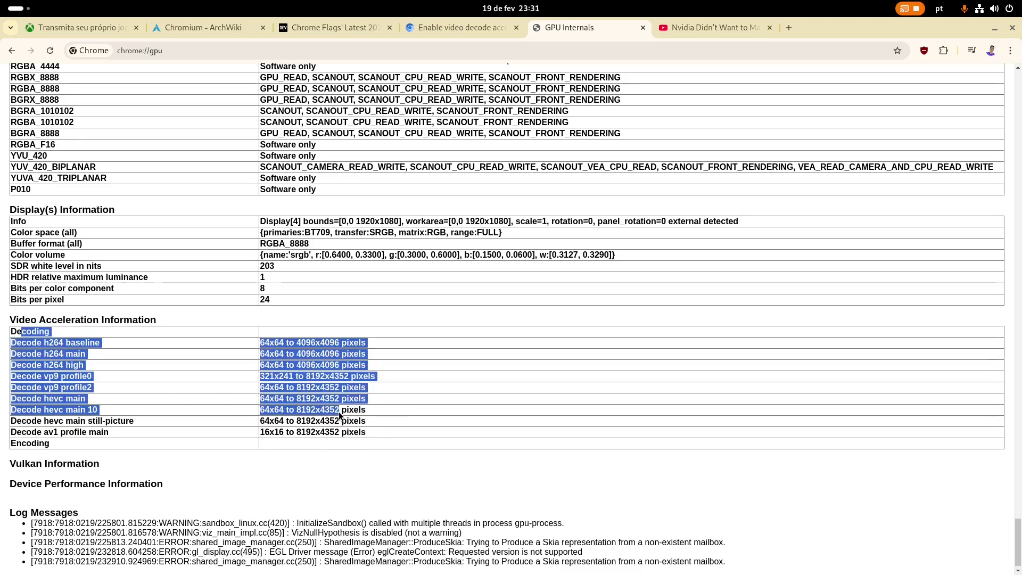
{"action": "left_click", "coordinate": [398, 309]}
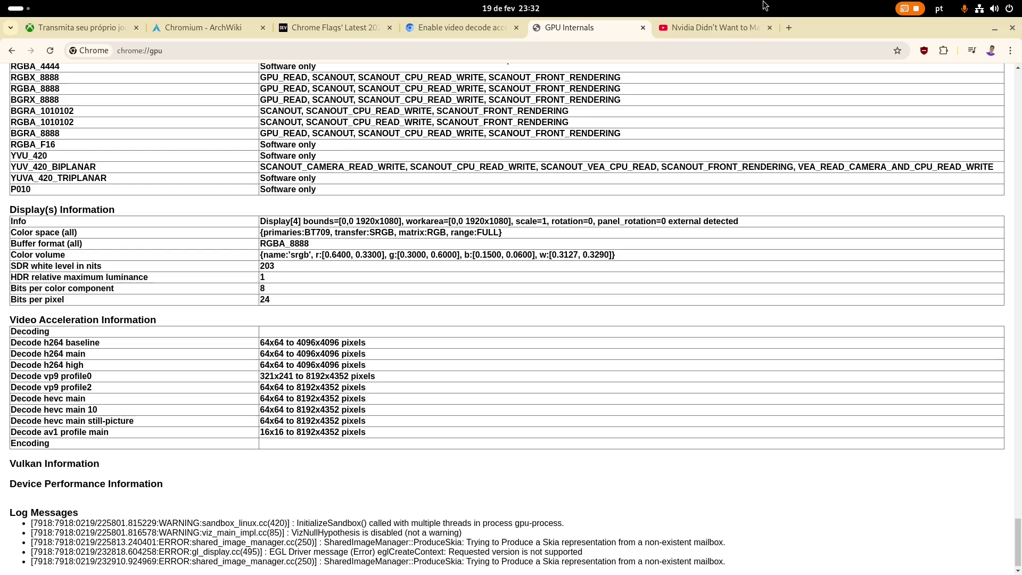
Step: Switch to the dev.to Chrome Flags article tab and scroll up to its title
{"action": "left_click", "coordinate": [337, 28]}
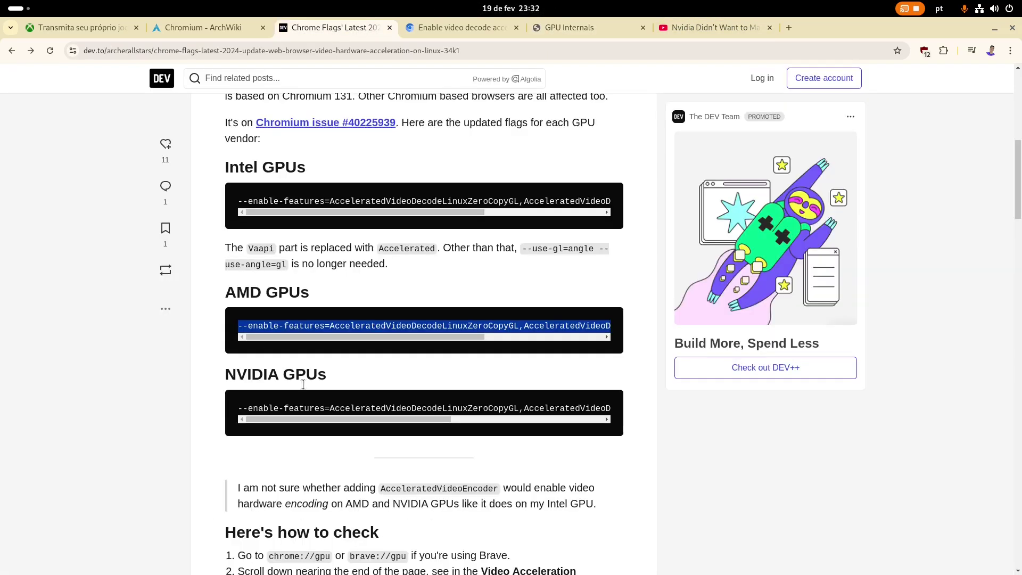
{"action": "scroll", "coordinate": [303, 384], "scroll_direction": "up", "scroll_amount": 7}
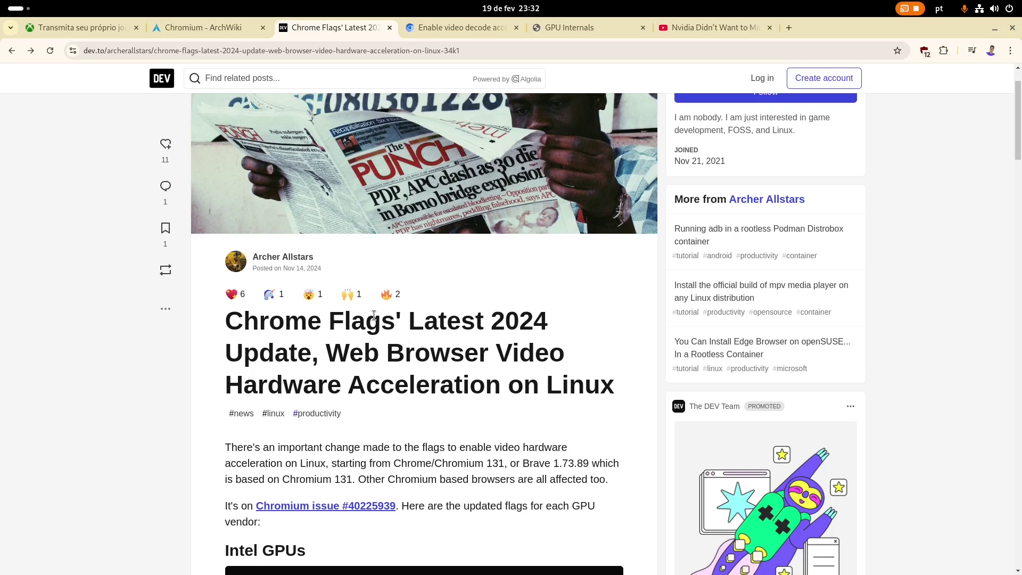
{"action": "scroll", "coordinate": [433, 238], "scroll_direction": "down", "scroll_amount": 3}
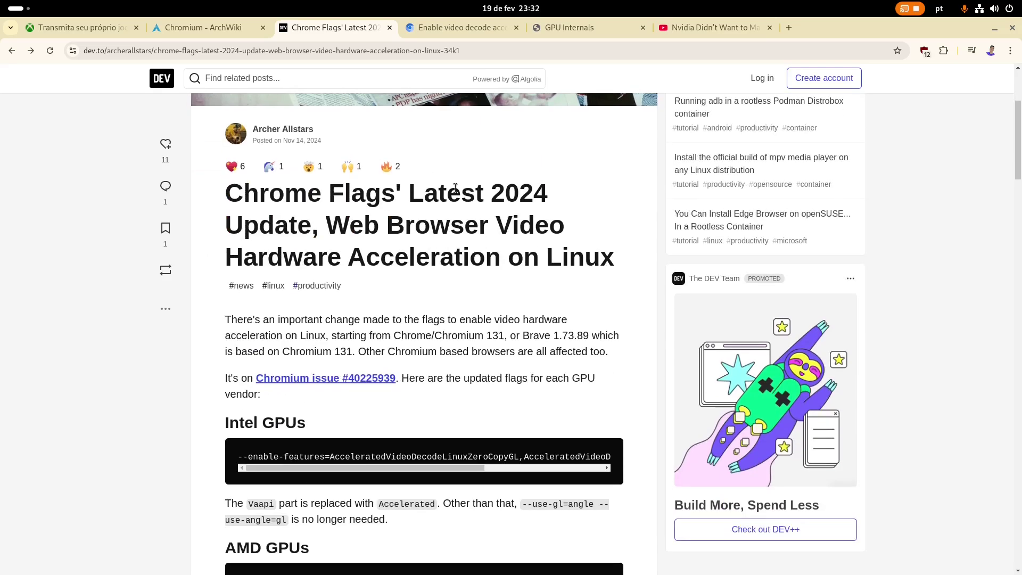
Step: Bring Ptyxis forward and run the google-chrome command with the VA-API feature flags
{"action": "mouse_move", "coordinate": [2, 6]}
{"action": "left_click", "coordinate": [322, 220]}
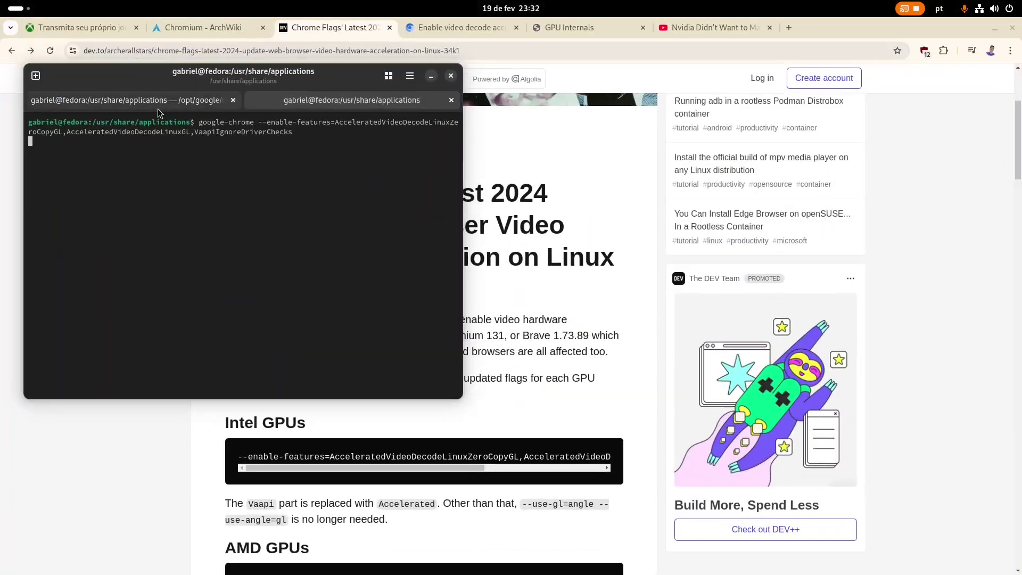
{"action": "key", "text": "Return"}
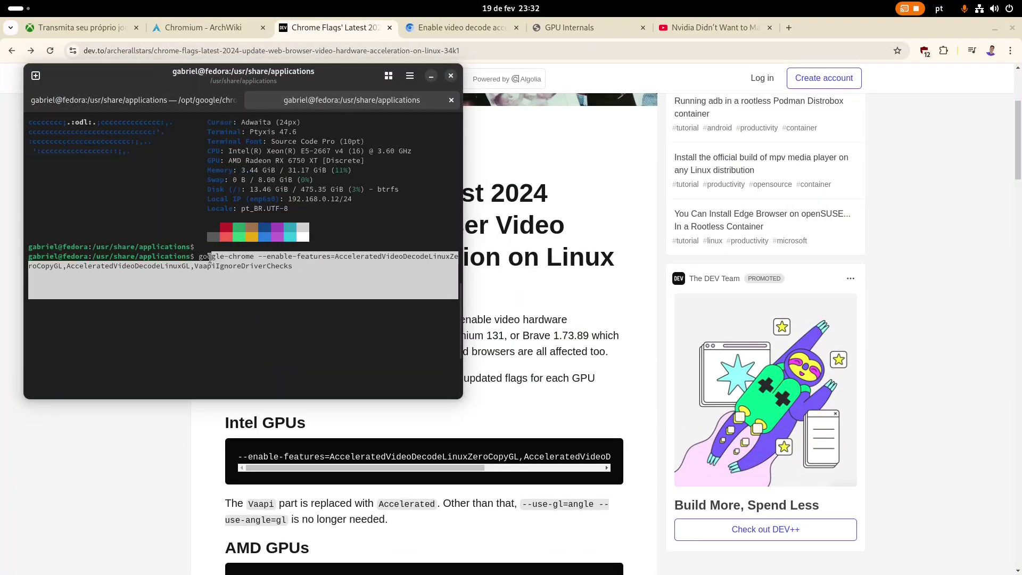
Step: Select the google-chrome --enable-features command text with its AcceleratedVideoDecodeLinuxGL and VaapiIgnoreDriverChecks flags
{"action": "left_click_drag", "start_coordinate": [199, 153], "coordinate": [267, 176]}
{"action": "left_click", "coordinate": [200, 155]}
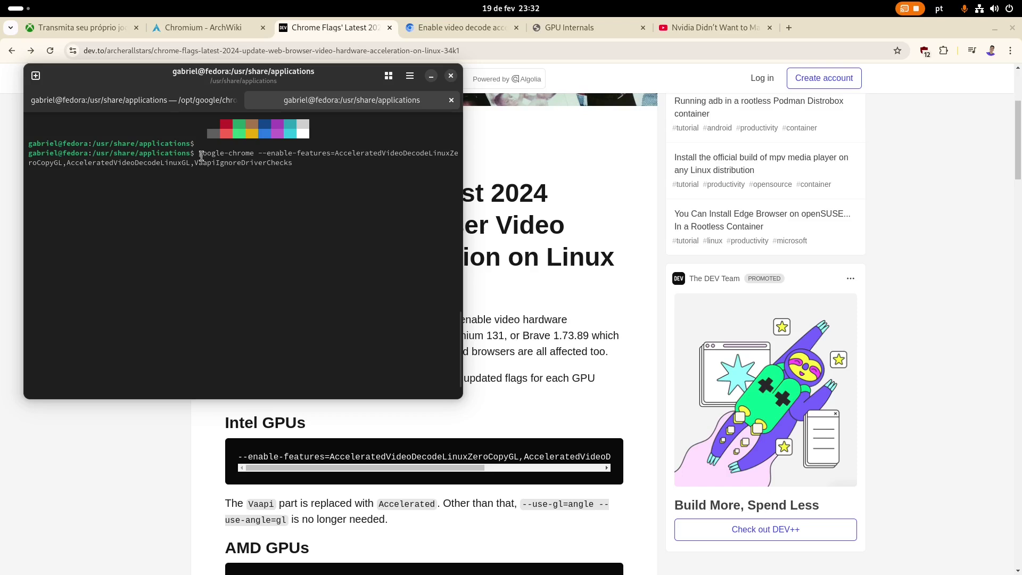
{"action": "left_click_drag", "start_coordinate": [200, 153], "coordinate": [314, 171]}
{"action": "left_click", "coordinate": [267, 175]}
{"action": "left_click", "coordinate": [202, 155]}
{"action": "left_click", "coordinate": [286, 176]}
{"action": "left_click", "coordinate": [198, 155]}
{"action": "left_click", "coordinate": [265, 150]}
{"action": "triple_click", "coordinate": [312, 169]}
{"action": "left_click", "coordinate": [314, 169]}
{"action": "left_click_drag", "start_coordinate": [314, 168], "coordinate": [267, 163]}
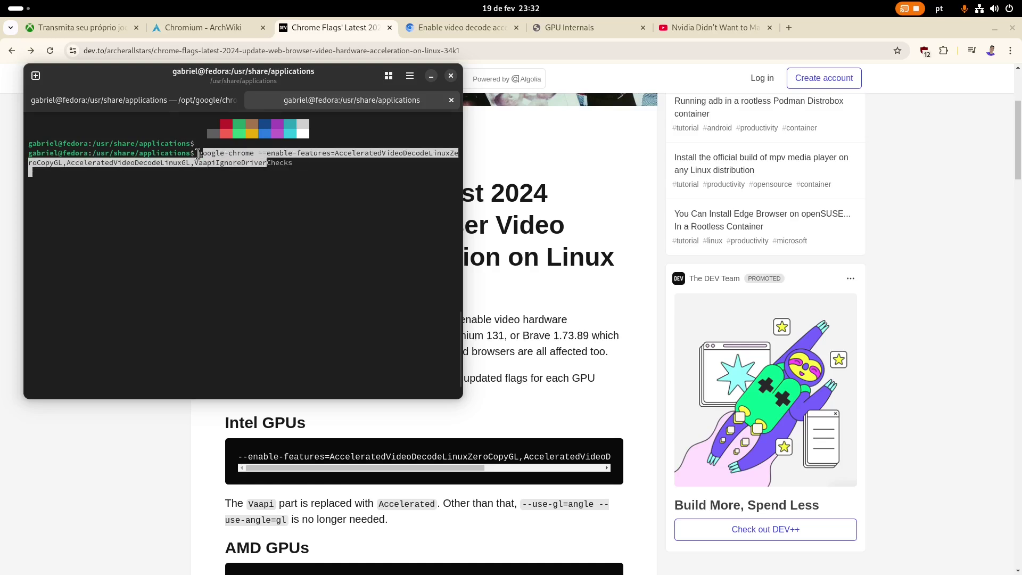
{"action": "left_click", "coordinate": [313, 160]}
{"action": "left_click", "coordinate": [302, 163]}
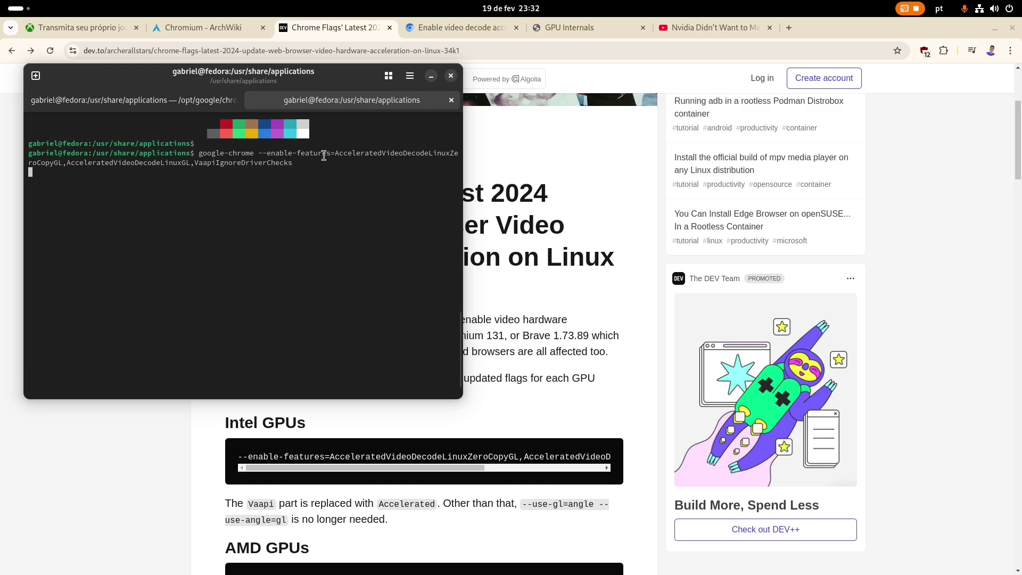